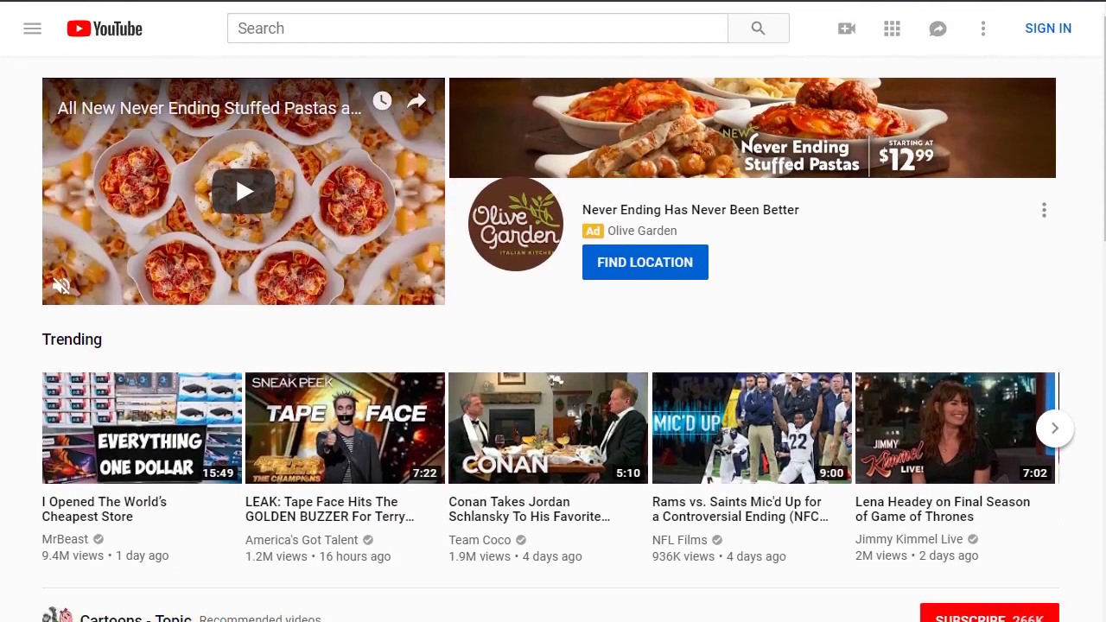
# Search for videos about "instant pot".
pyautogui.click(261, 80)
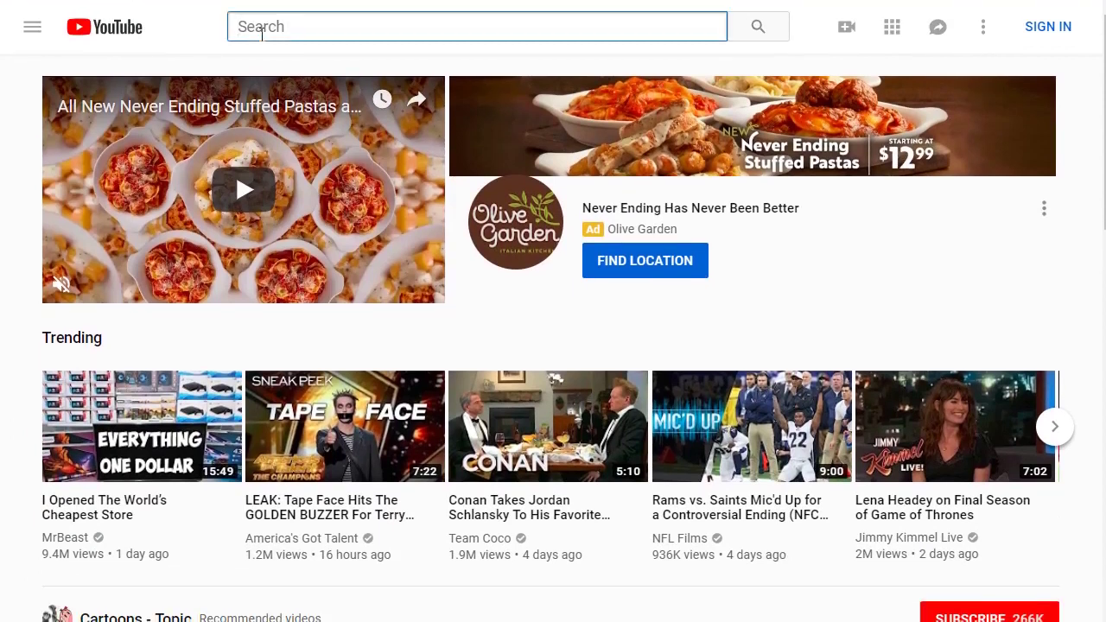
pyautogui.write('instant pot')
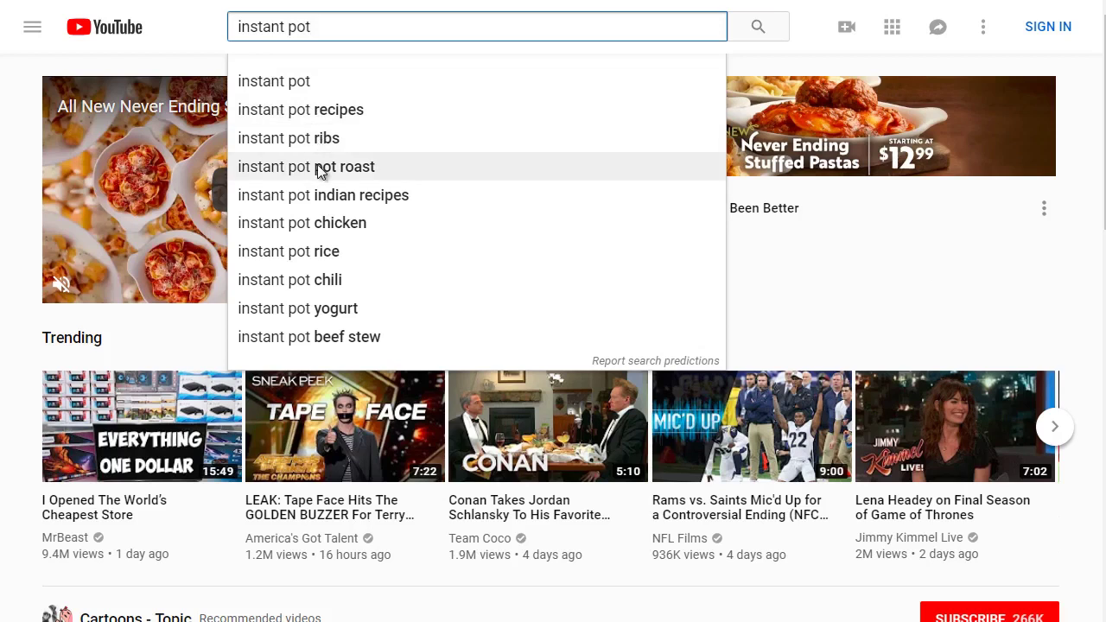
pyautogui.click(312, 81)
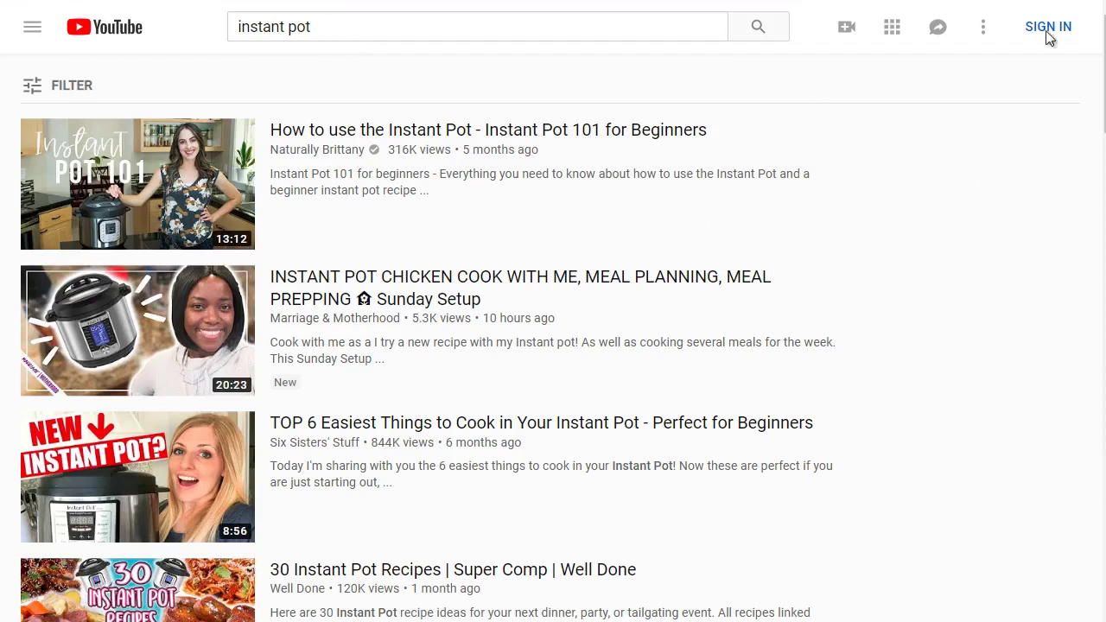
# Look through the search results and open the first three videos, each in a new tab.
pyautogui.moveTo(459, 148)
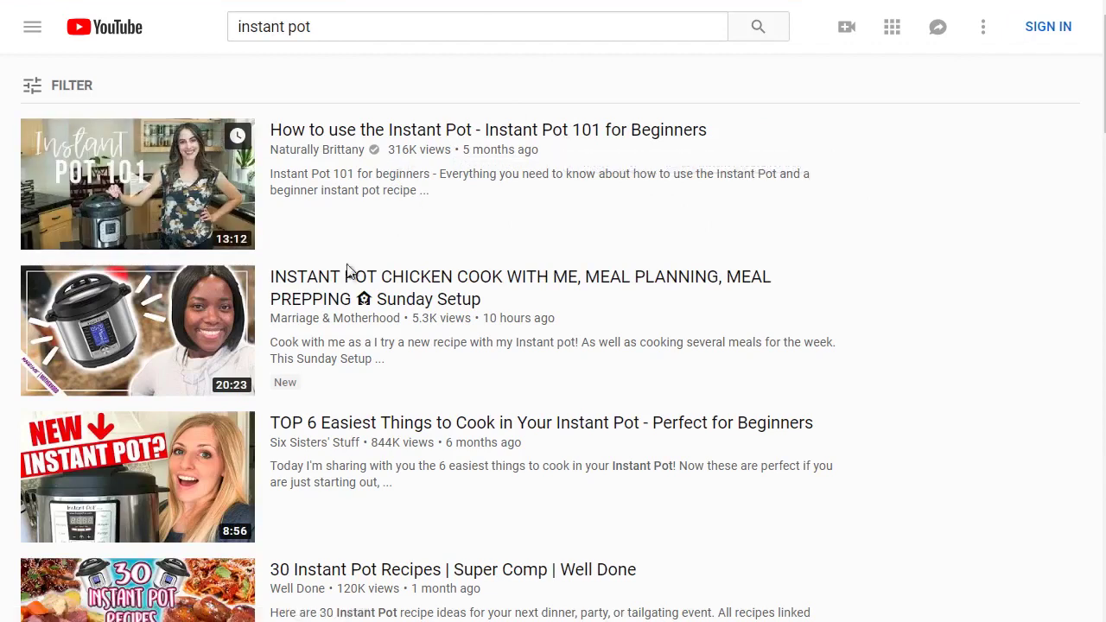
pyautogui.moveTo(346, 279)
pyautogui.scroll(-3, 455, 298)
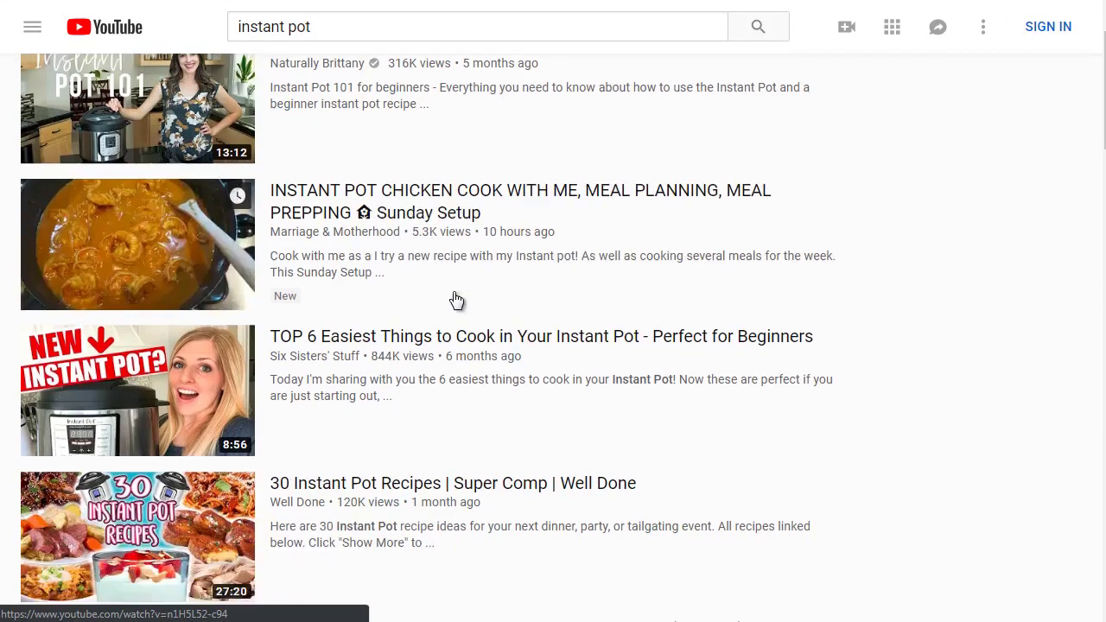
pyautogui.moveTo(393, 164)
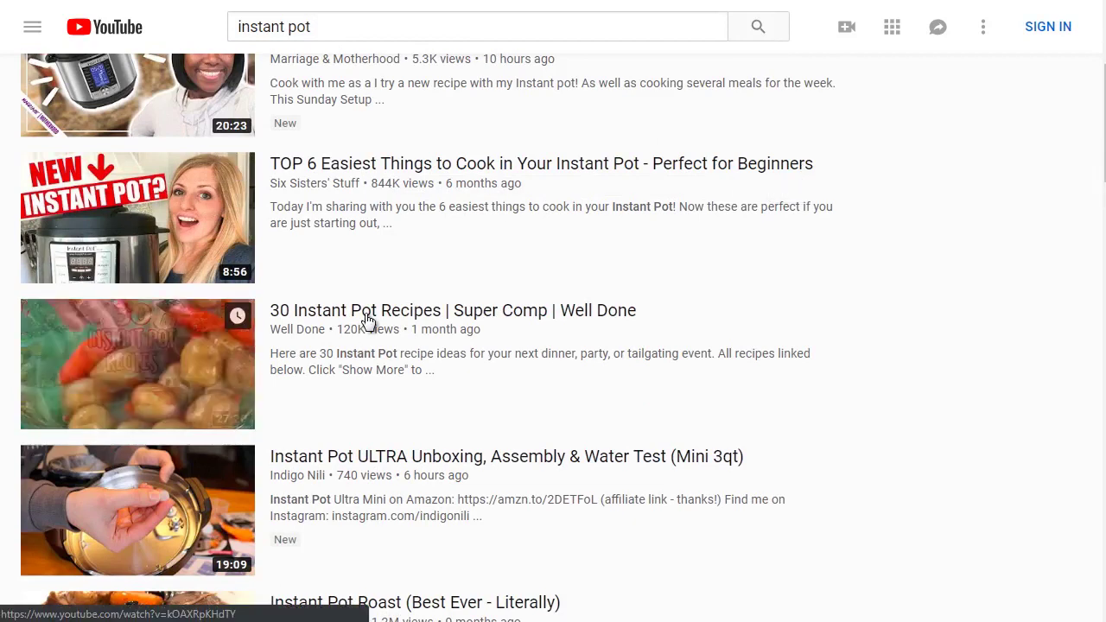
pyautogui.scroll(3, 366, 317)
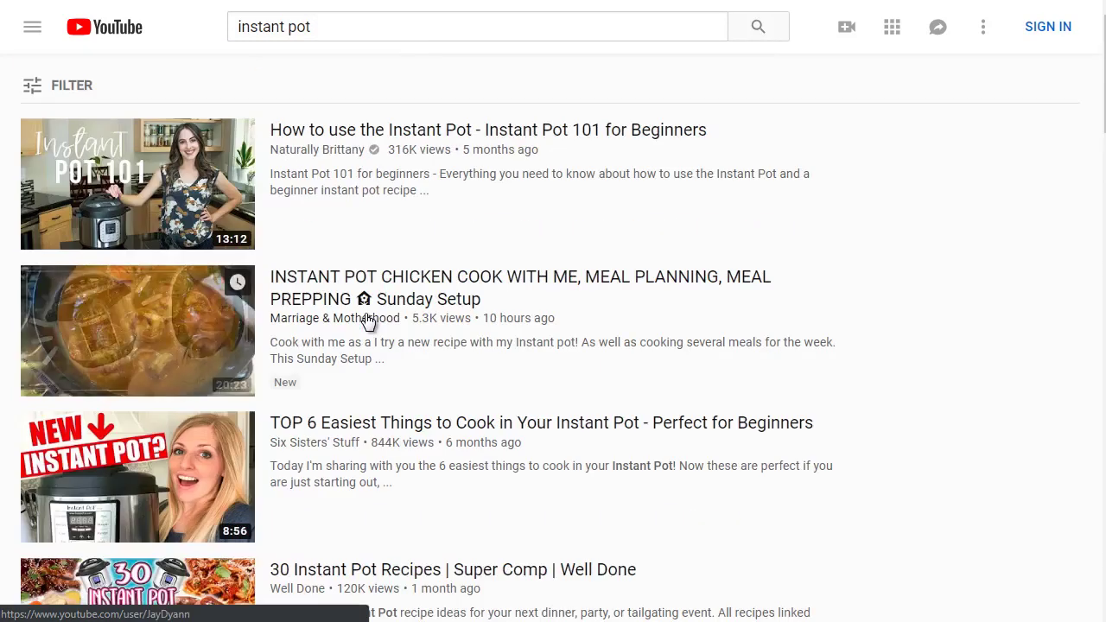
pyautogui.scroll(-1, 364, 313)
pyautogui.scroll(1, 338, 146)
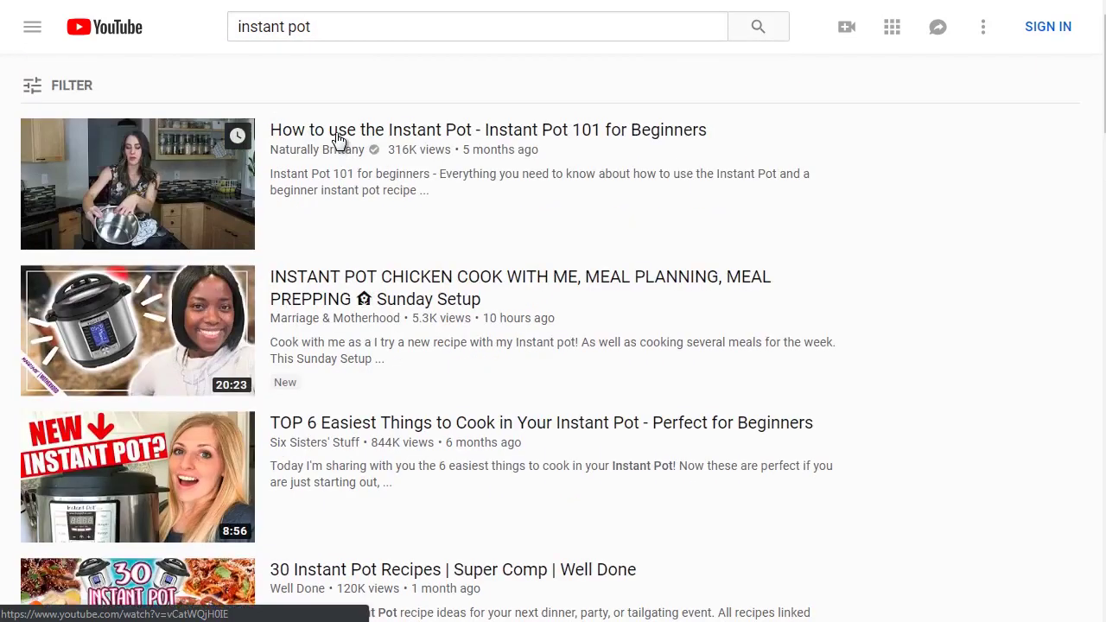
pyautogui.rightClick(337, 145)
pyautogui.click(370, 143)
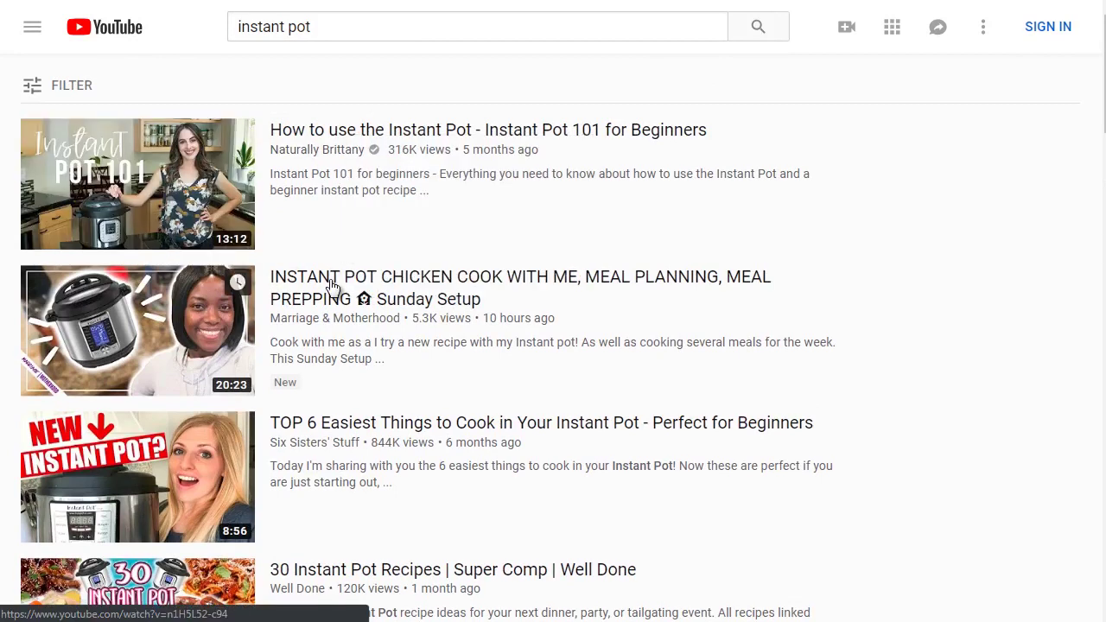
pyautogui.rightClick(352, 281)
pyautogui.click(370, 293)
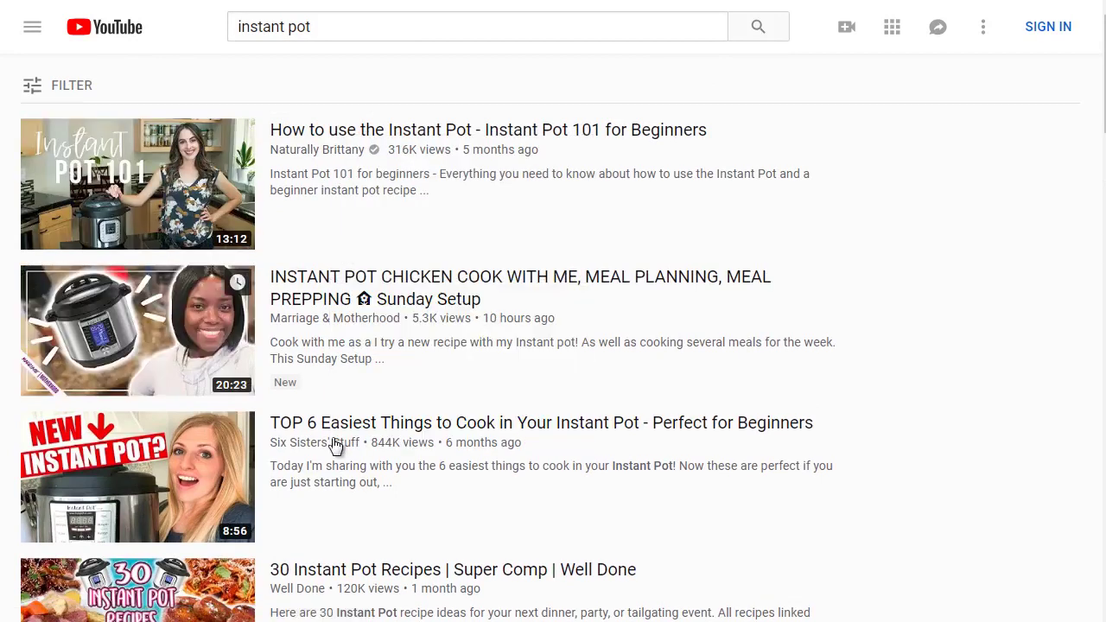
pyautogui.rightClick(335, 418)
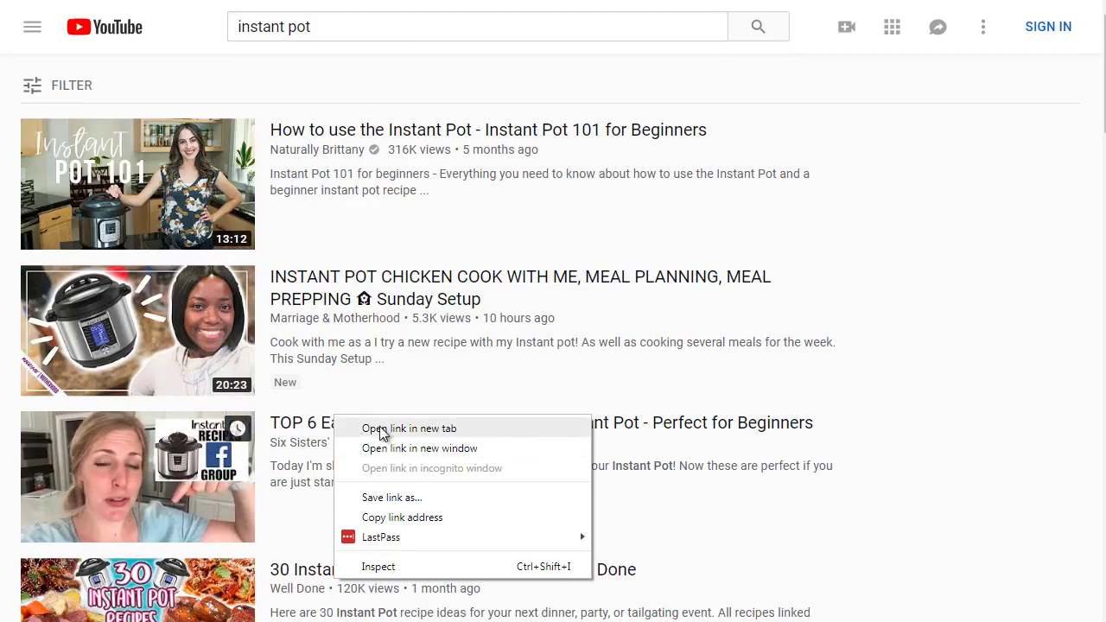
pyautogui.click(382, 429)
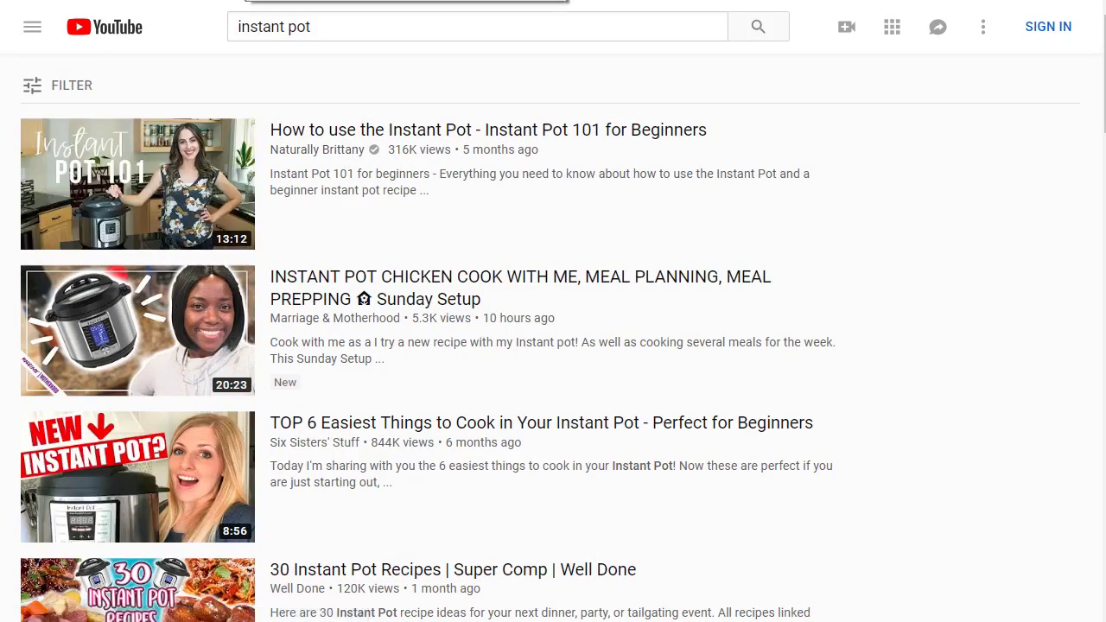
# Go to the opened video "How to use the Instant Pot - Instant Pot 101 for Beginners", mute it and pause playback.
pyautogui.click(251, 0)
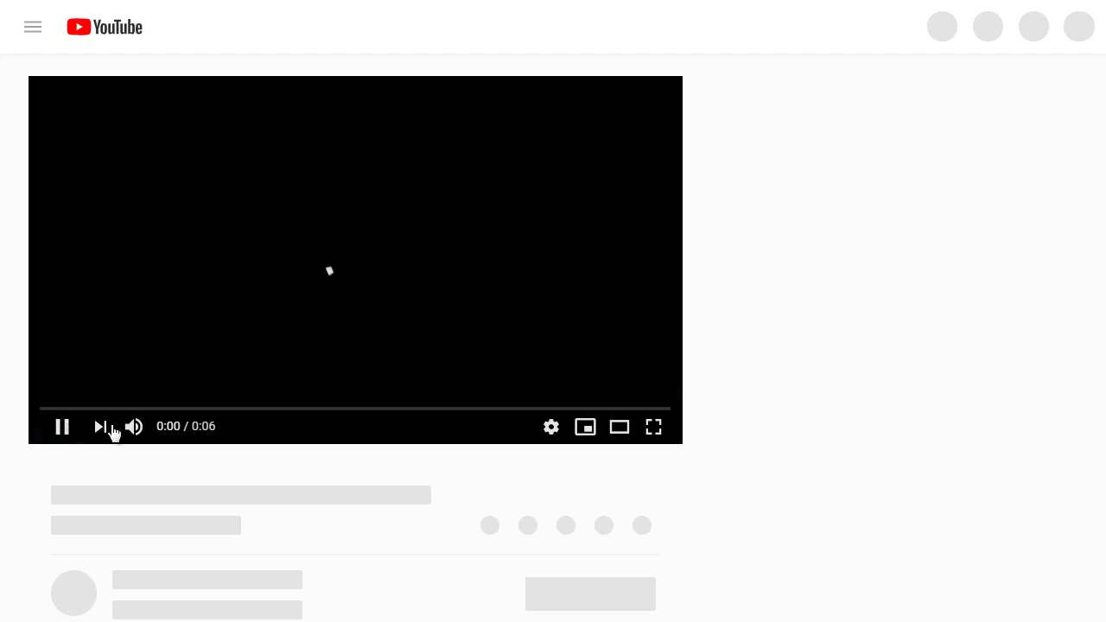
pyautogui.click(64, 427)
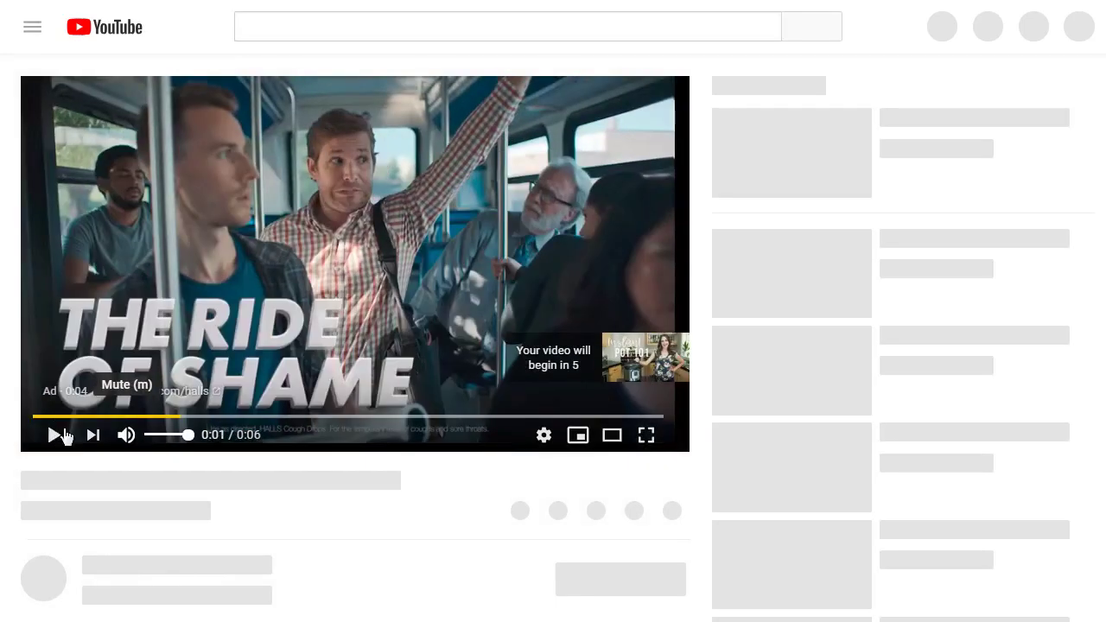
pyautogui.click(55, 429)
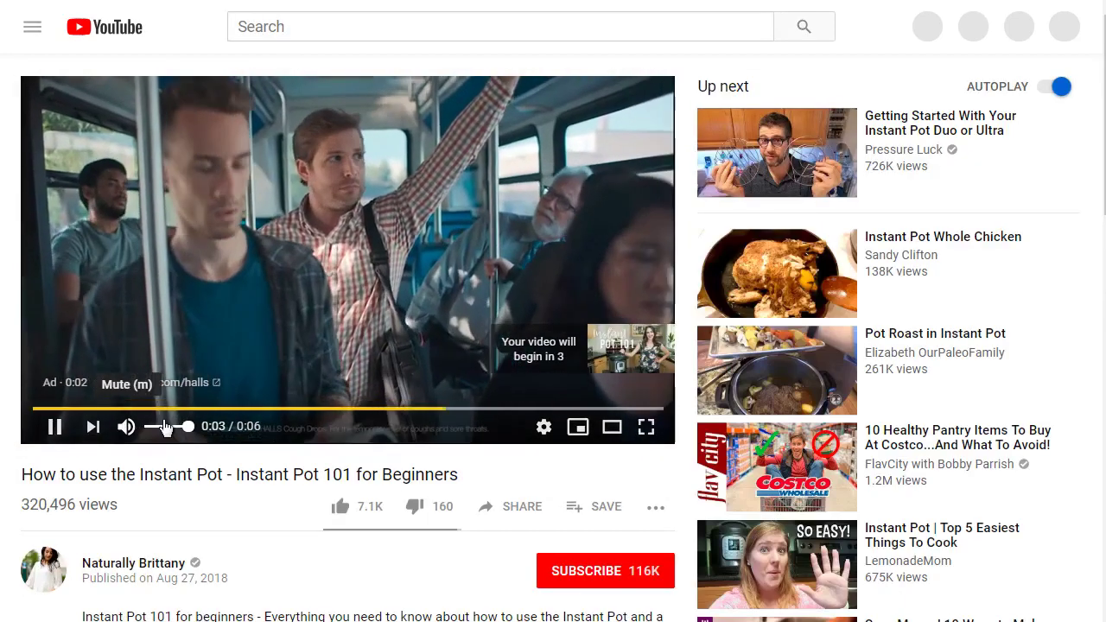
pyautogui.click(126, 426)
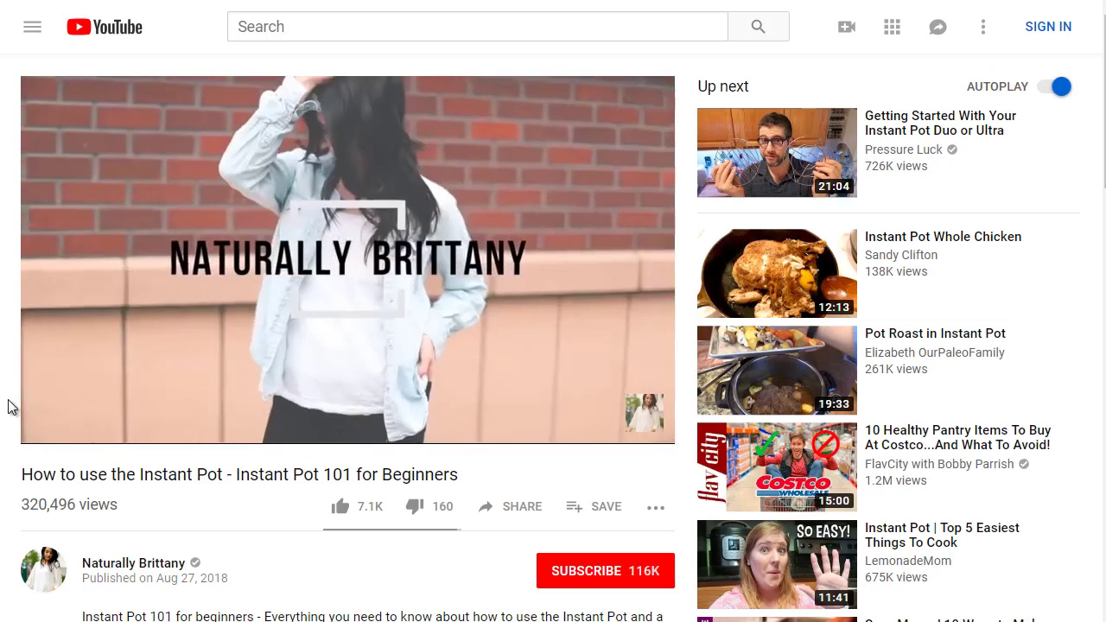
pyautogui.scroll(-1, 8, 406)
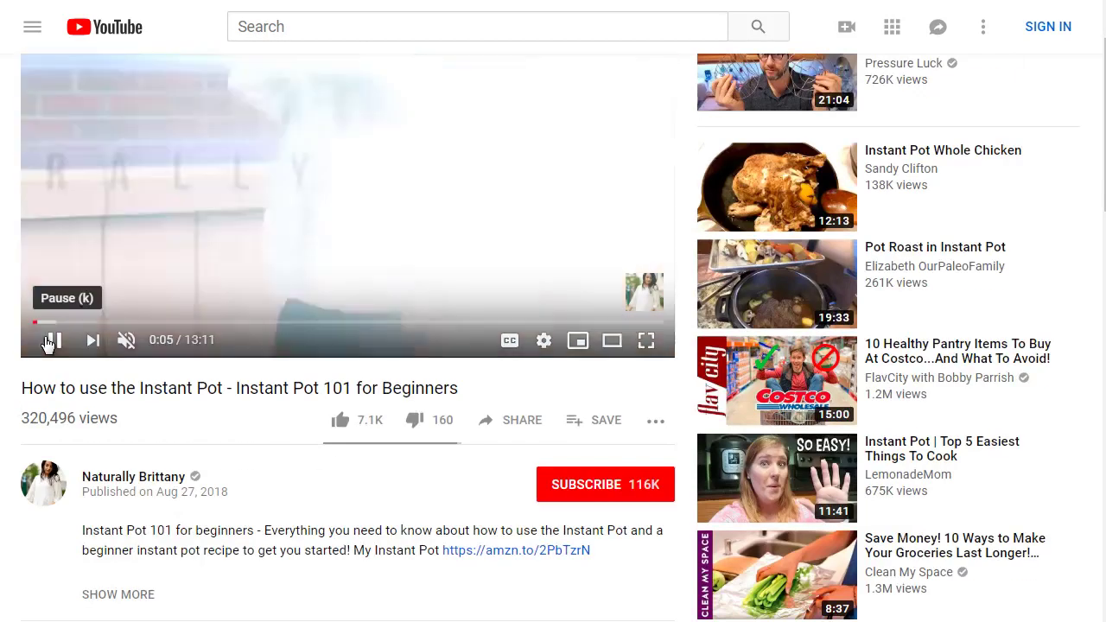
pyautogui.click(49, 340)
pyautogui.click(50, 340)
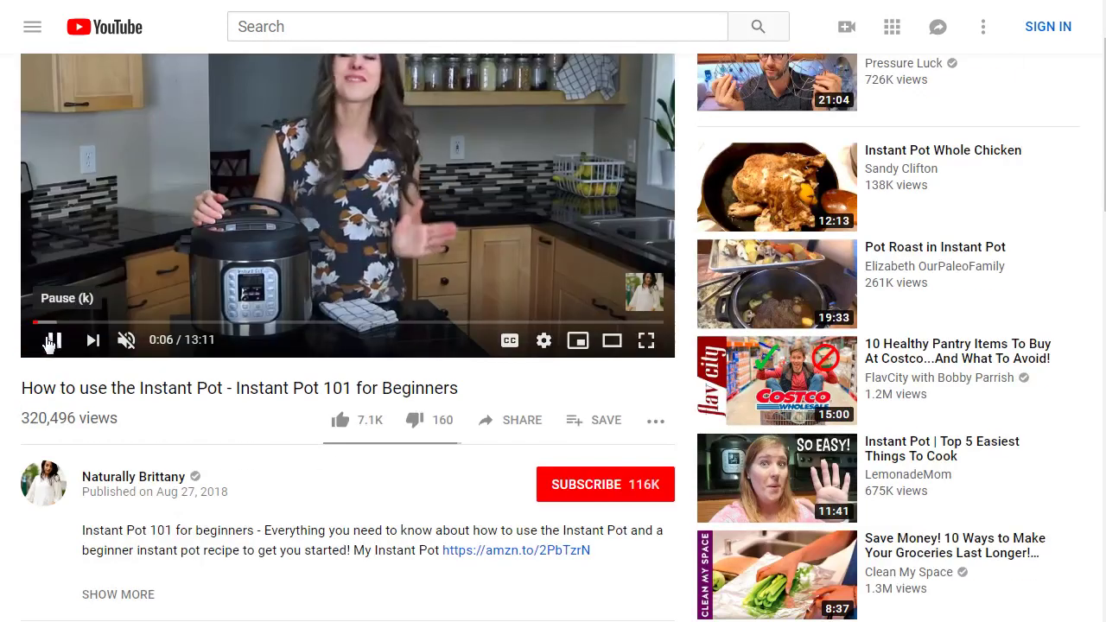
pyautogui.click(49, 340)
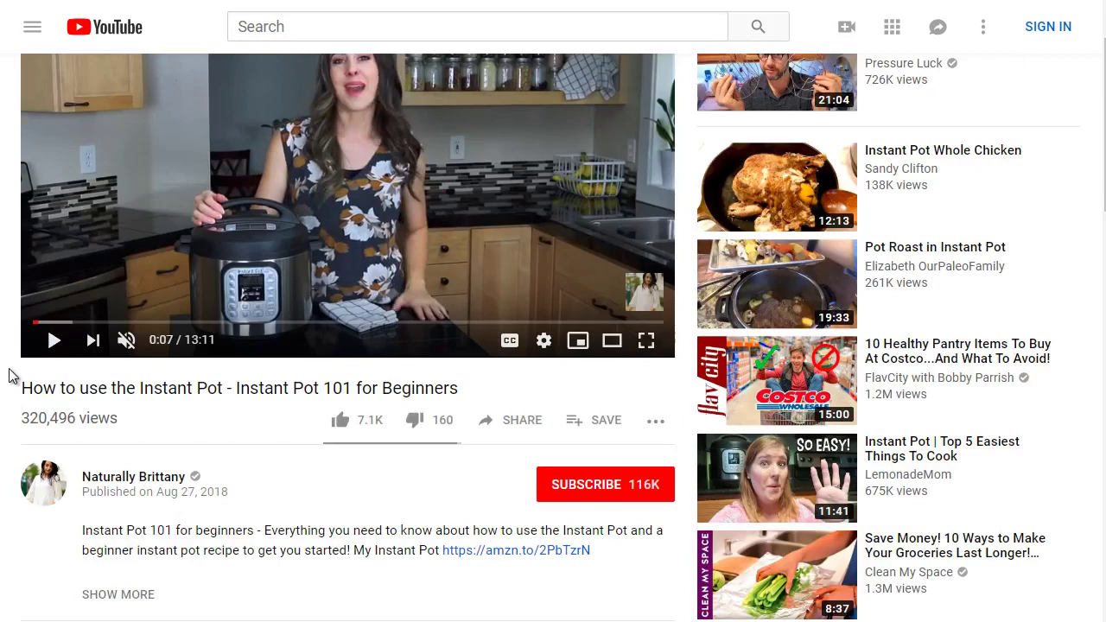
# Copy the video's full title and paste it into a blank document in the text editor.
pyautogui.scroll(-1, 173, 363)
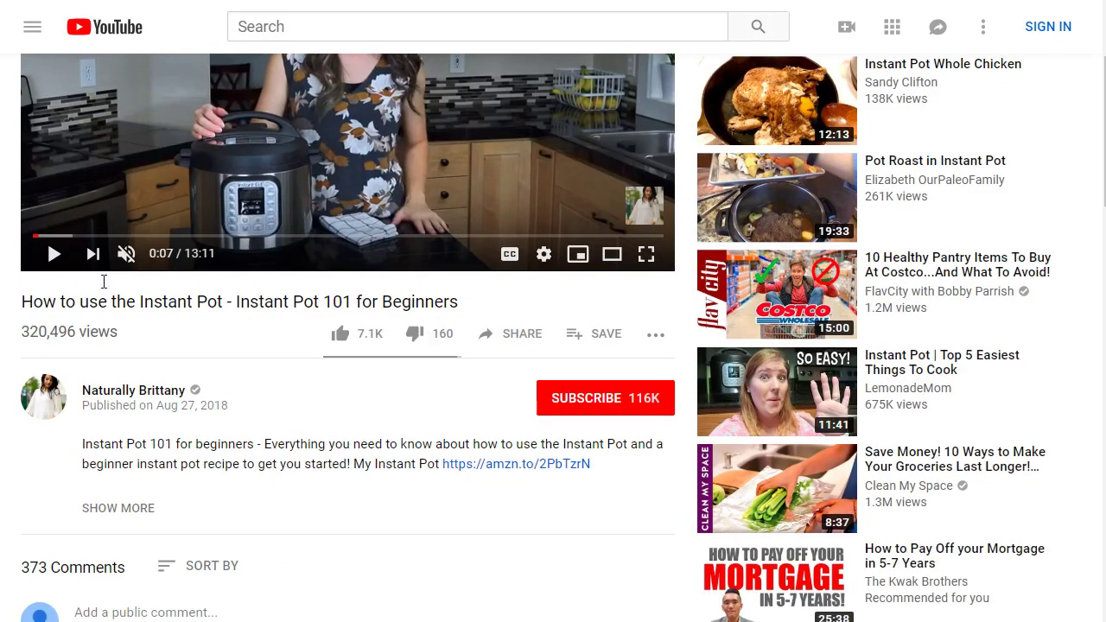
pyautogui.scroll(2, 5, 321)
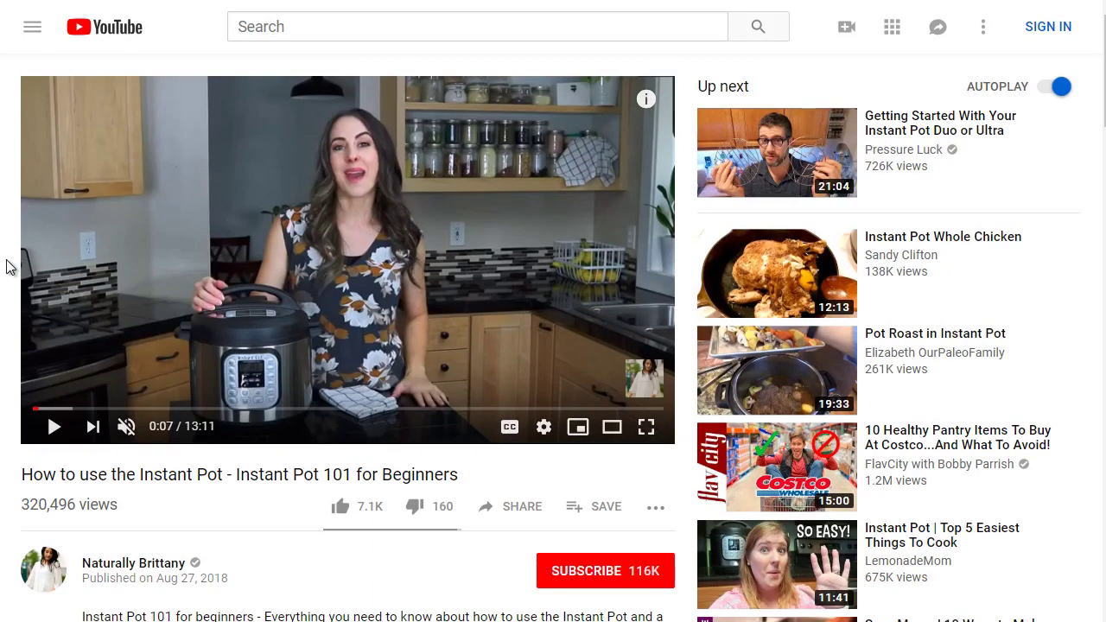
pyautogui.scroll(-1, 7, 264)
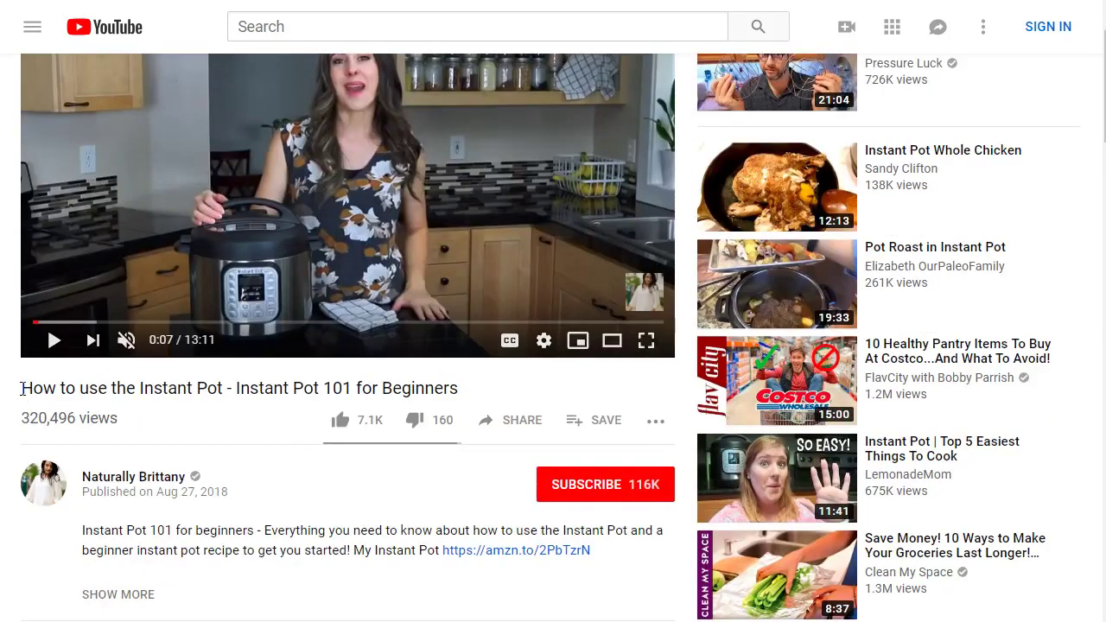
pyautogui.moveTo(21, 388); pyautogui.dragTo(467, 393)
pyautogui.hotkey('ctrl', 'c')
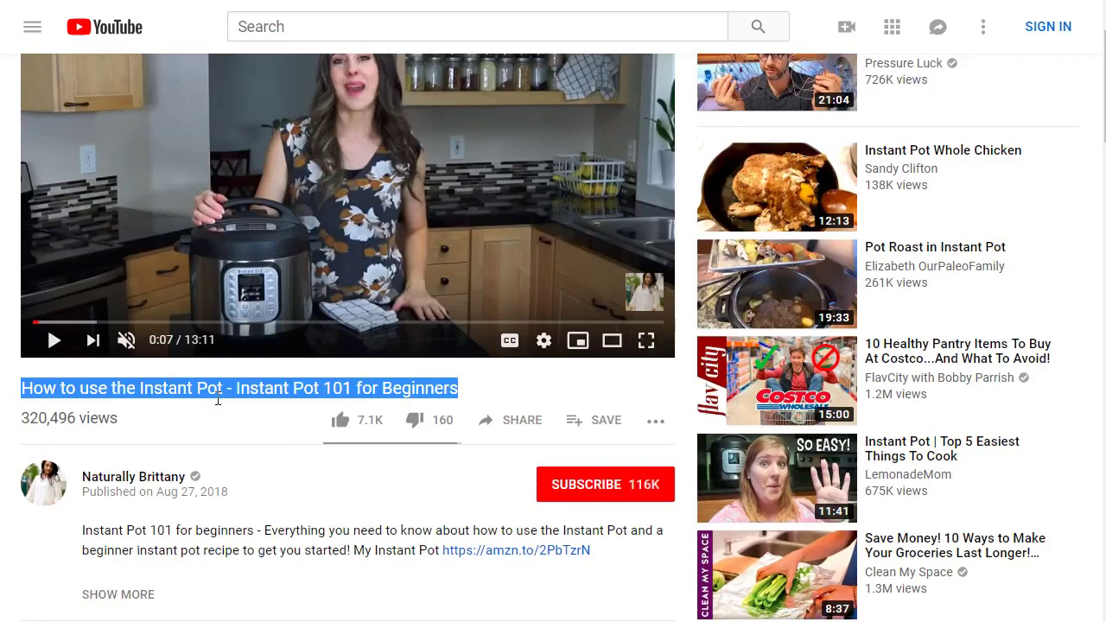
pyautogui.press('super')
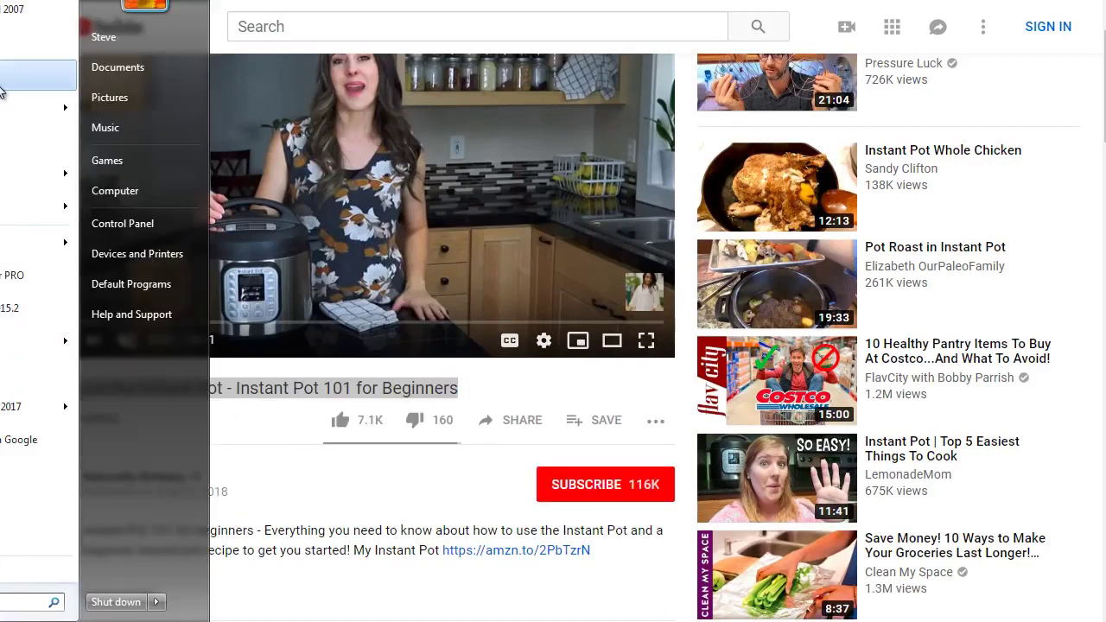
pyautogui.click(2, 86)
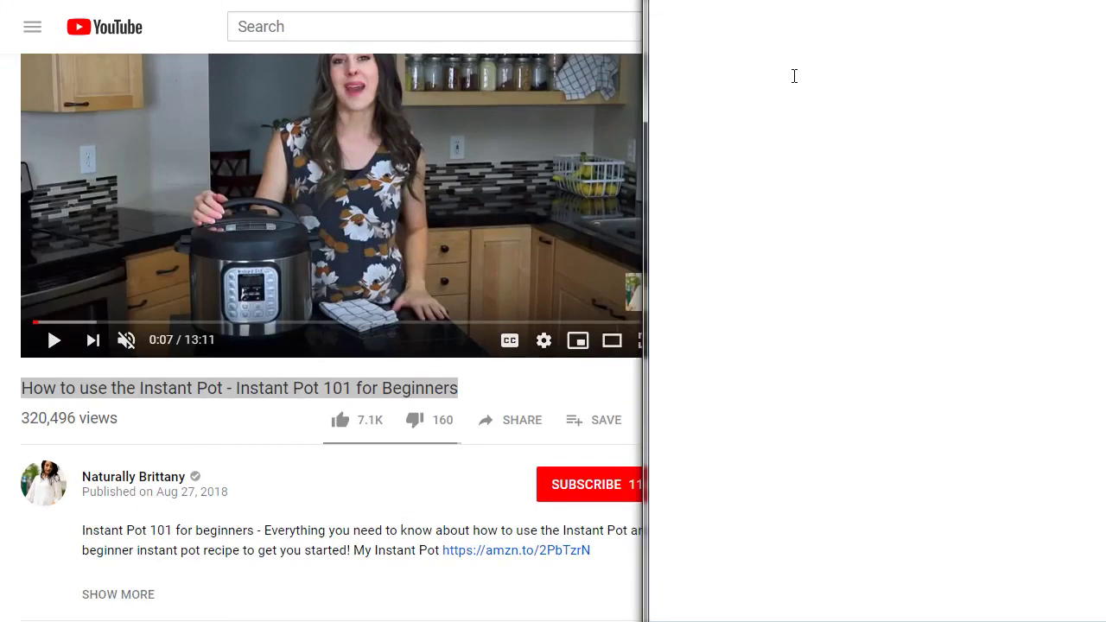
pyautogui.hotkey('ctrl', 'v')
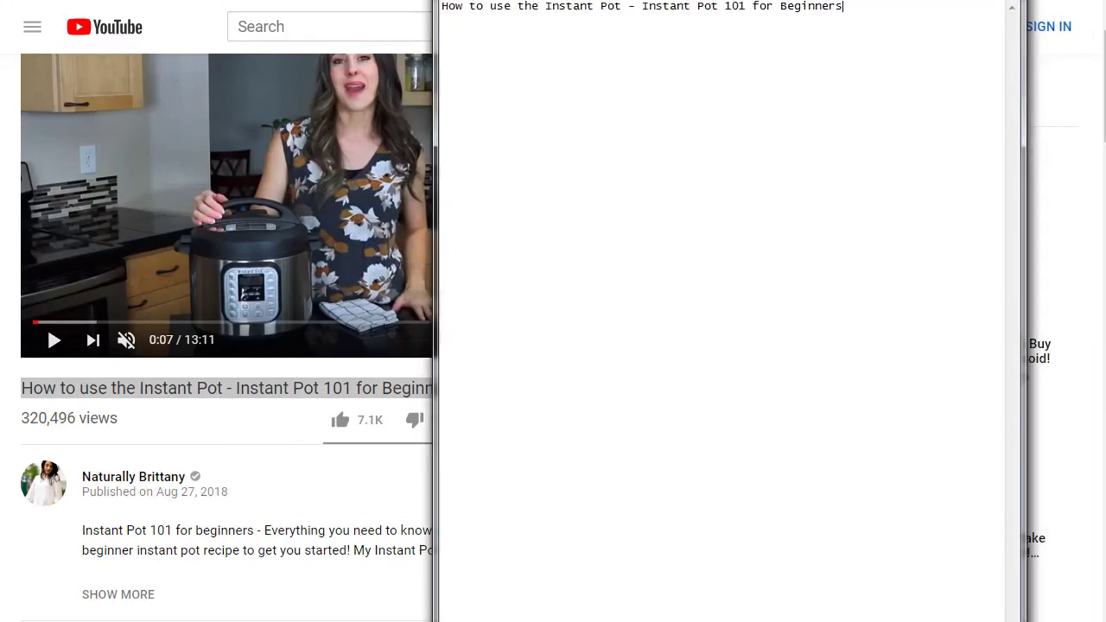
# Expand the video description and copy its text through the Instant Pot Yogurt Recipe link into the text document below the title.
pyautogui.click(241, 440)
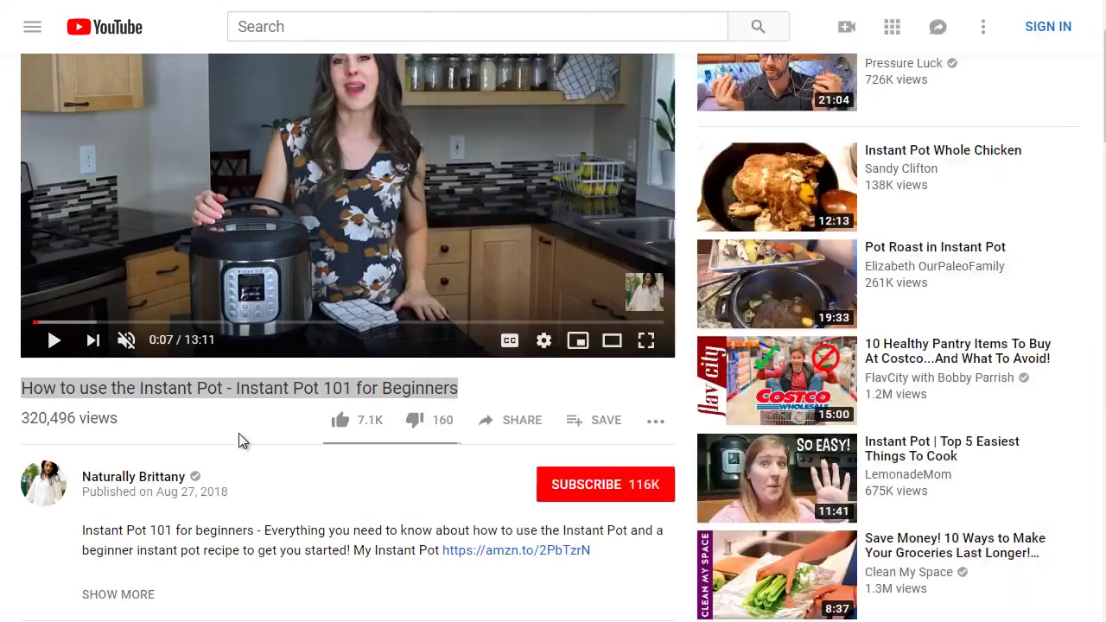
pyautogui.scroll(-1, 242, 441)
pyautogui.scroll(-1, 247, 432)
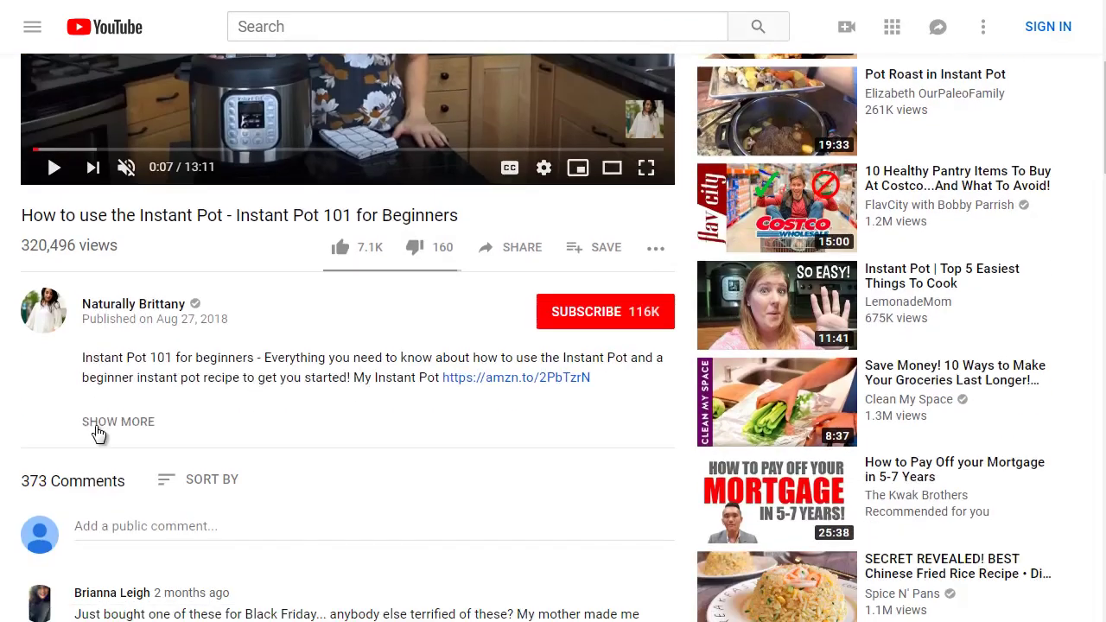
pyautogui.click(97, 423)
pyautogui.moveTo(82, 359); pyautogui.dragTo(615, 386)
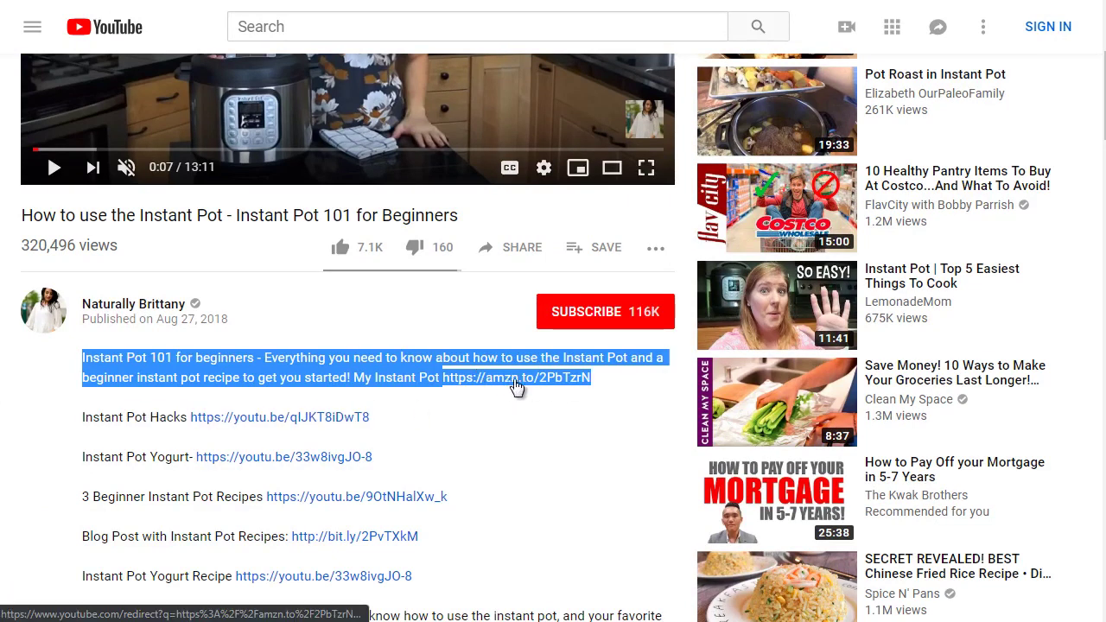
pyautogui.scroll(-1, 304, 345)
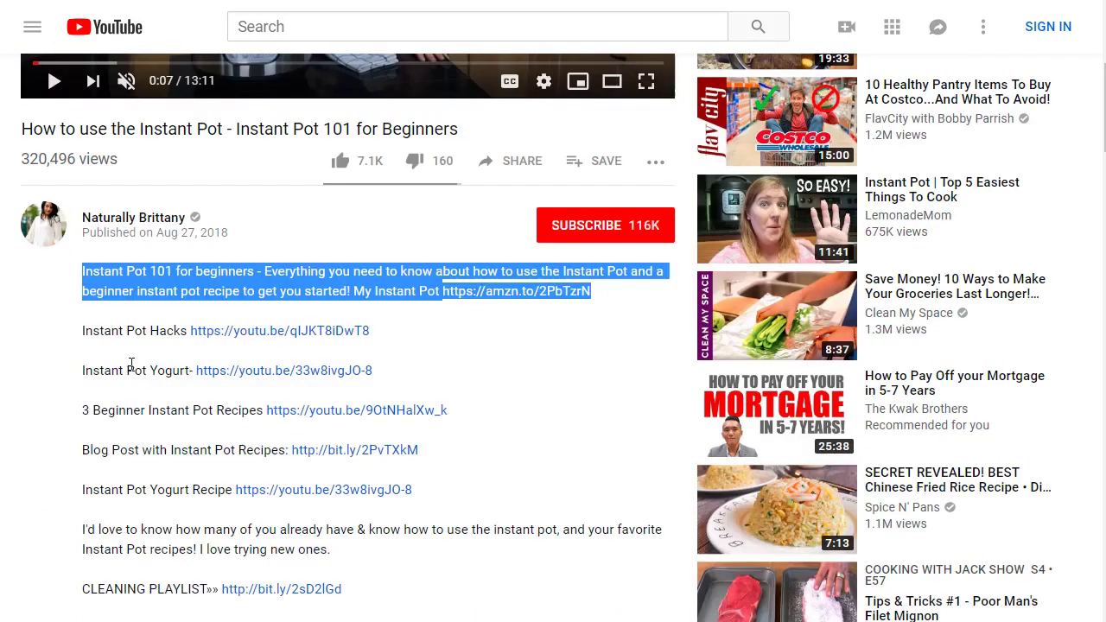
pyautogui.moveTo(423, 392); pyautogui.dragTo(434, 414)
pyautogui.hotkey('ctrl', 'c')
pyautogui.scroll(-1, 415, 365)
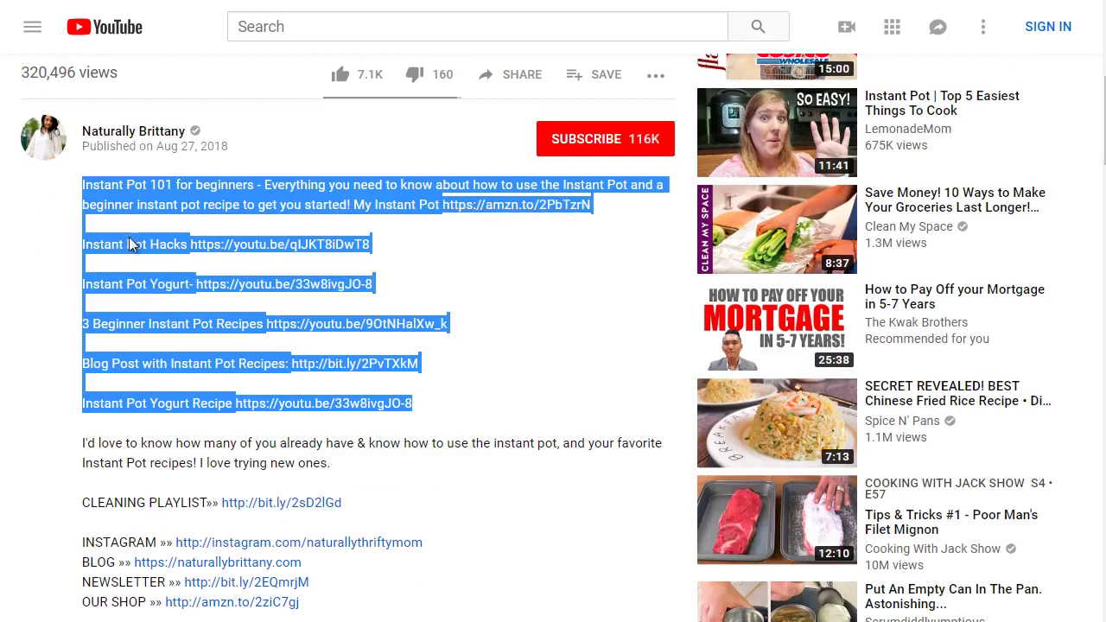
pyautogui.click(128, 200)
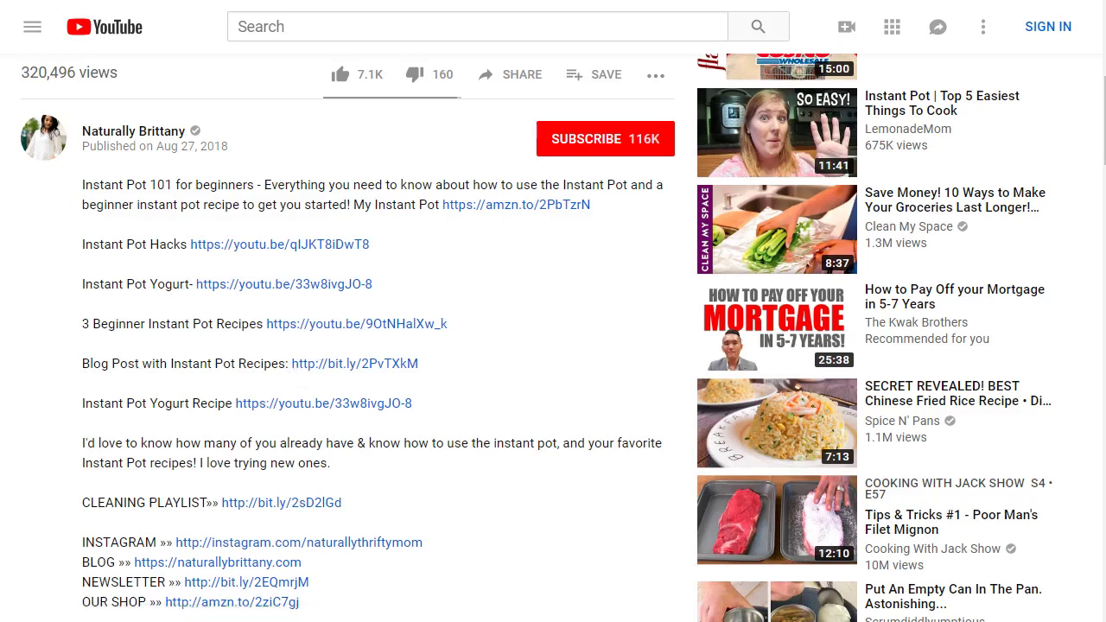
pyautogui.click(510, 621)
pyautogui.hotkey('ctrl', 'v')
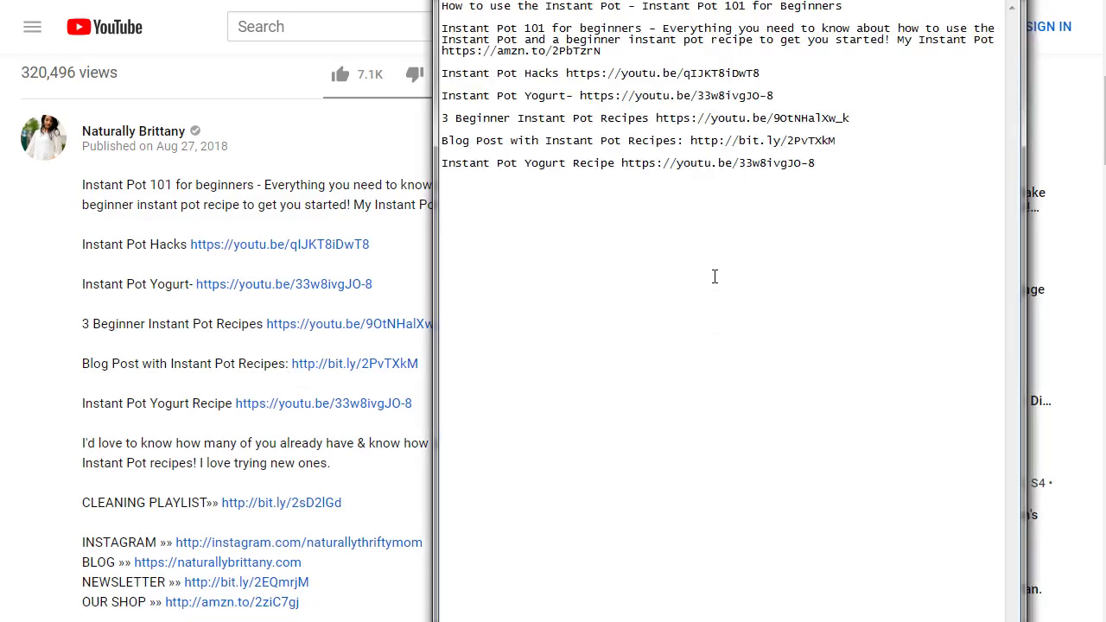
# Add blank lines and a "=====" separator below the pasted description in the text document.
pyautogui.press('Return')
pyautogui.press('Return')
pyautogui.press('Return')
pyautogui.write('=====')
pyautogui.click(506, 52)
# Return to the Instant Pot 101 video page and review its full description, comments section and additional video options.
pyautogui.click(67, 256)
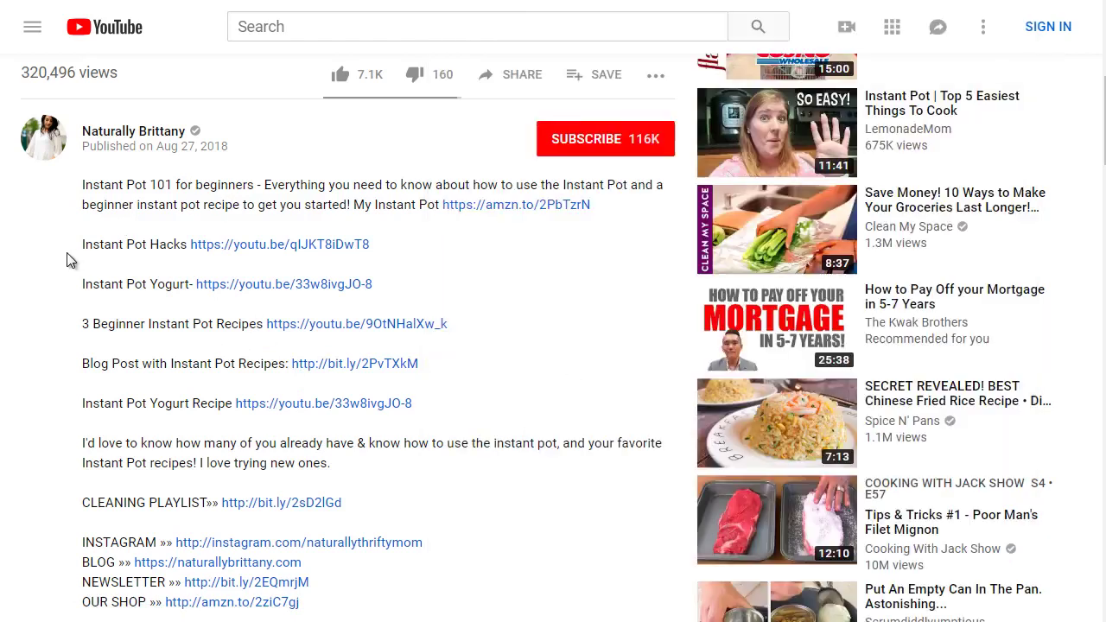
pyautogui.scroll(-10, 69, 259)
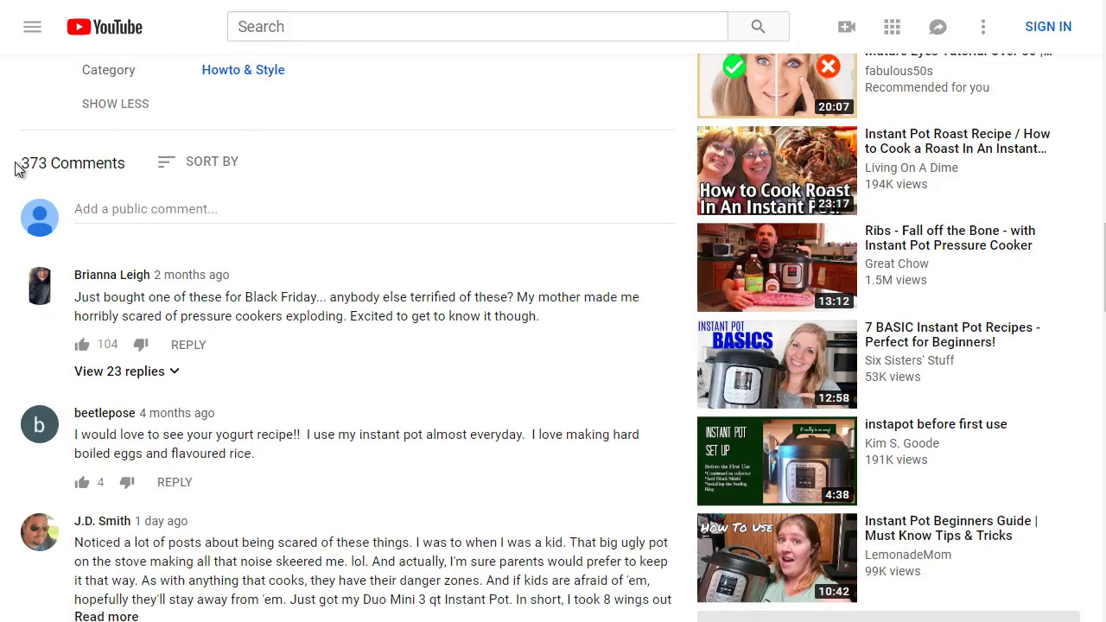
pyautogui.scroll(10, 14, 162)
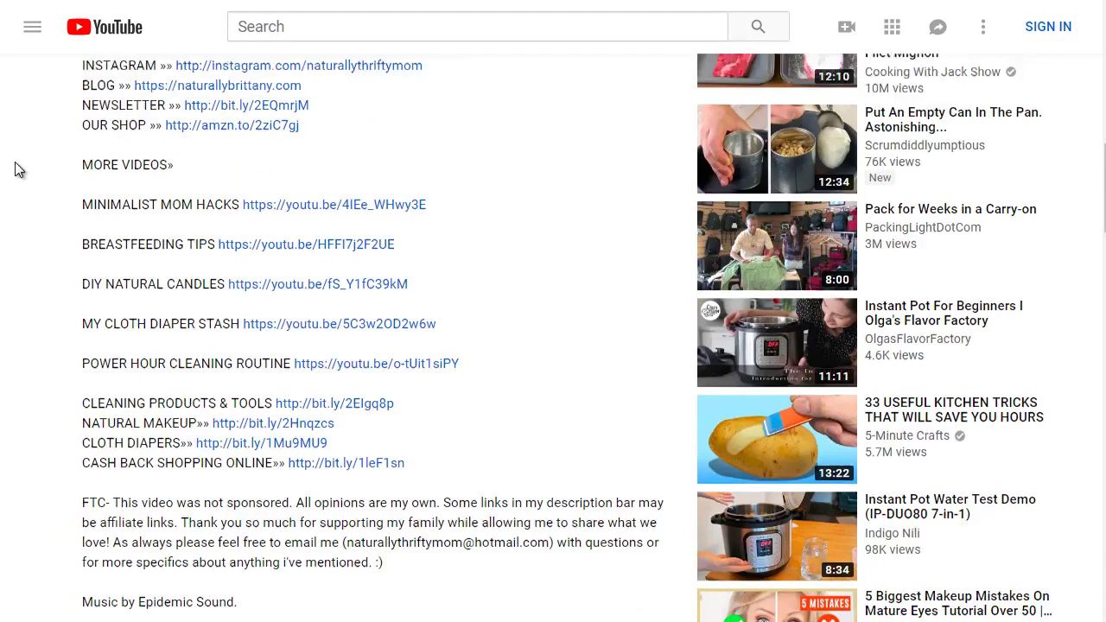
pyautogui.scroll(5, 15, 163)
pyautogui.scroll(-1, 14, 162)
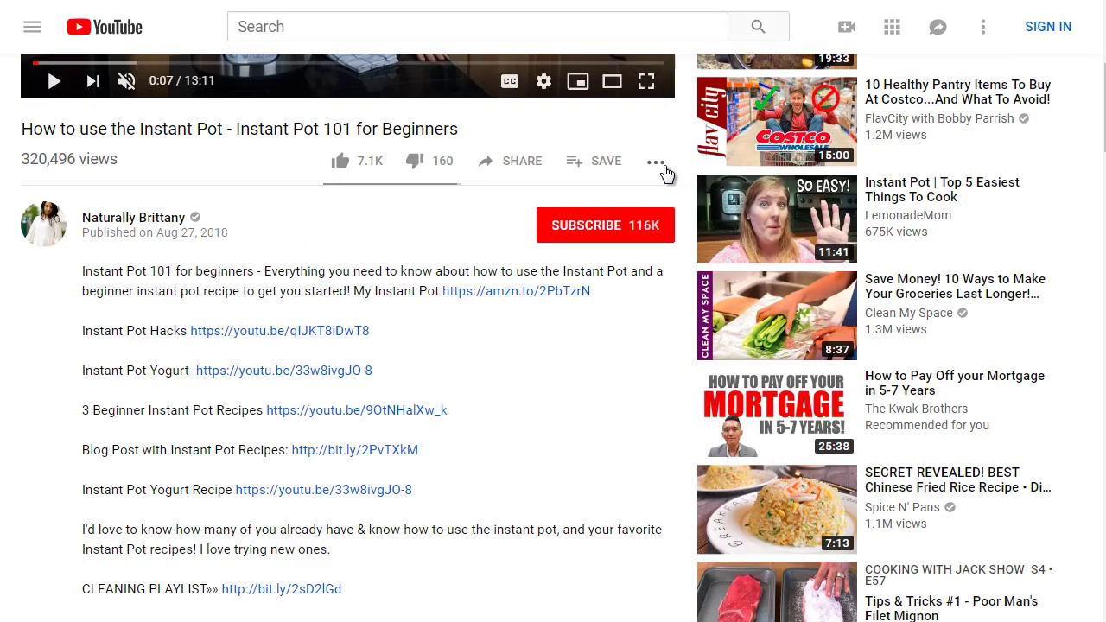
pyautogui.click(656, 163)
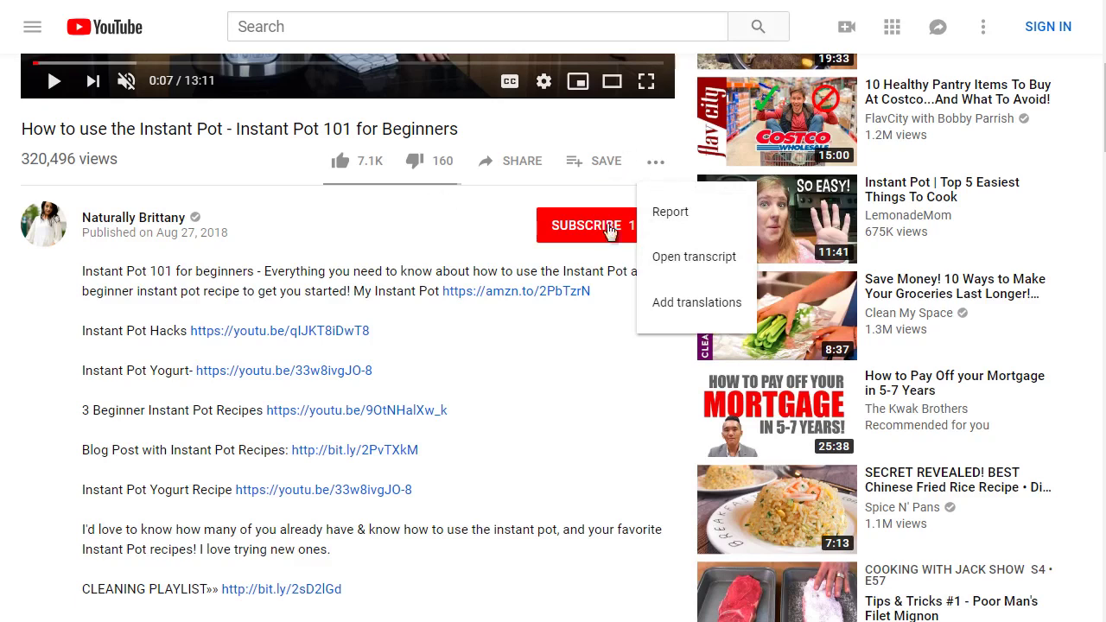
pyautogui.click(33, 288)
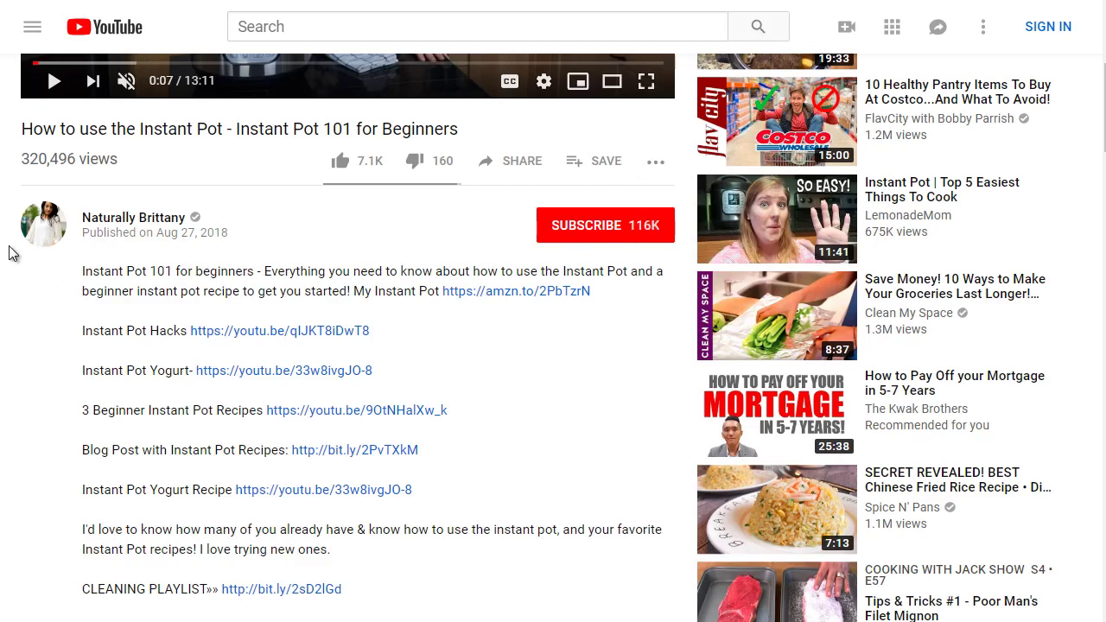
# Open the channel page of the Instant Pot 101 video's creator and pause the featured video.
pyautogui.scroll(1, 10, 251)
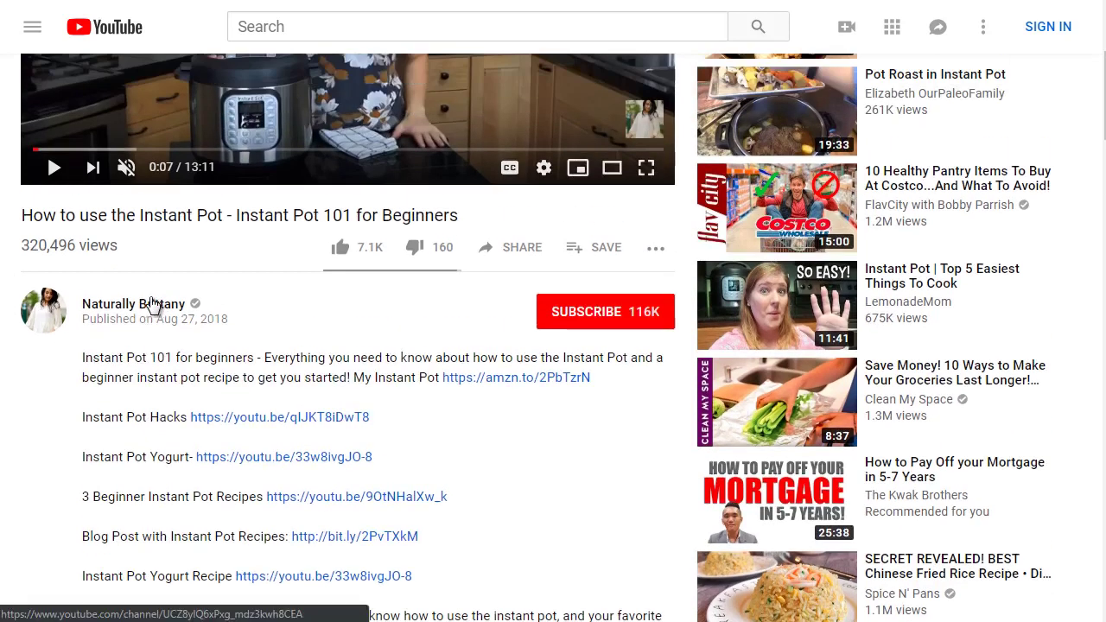
pyautogui.rightClick(151, 309)
pyautogui.click(192, 314)
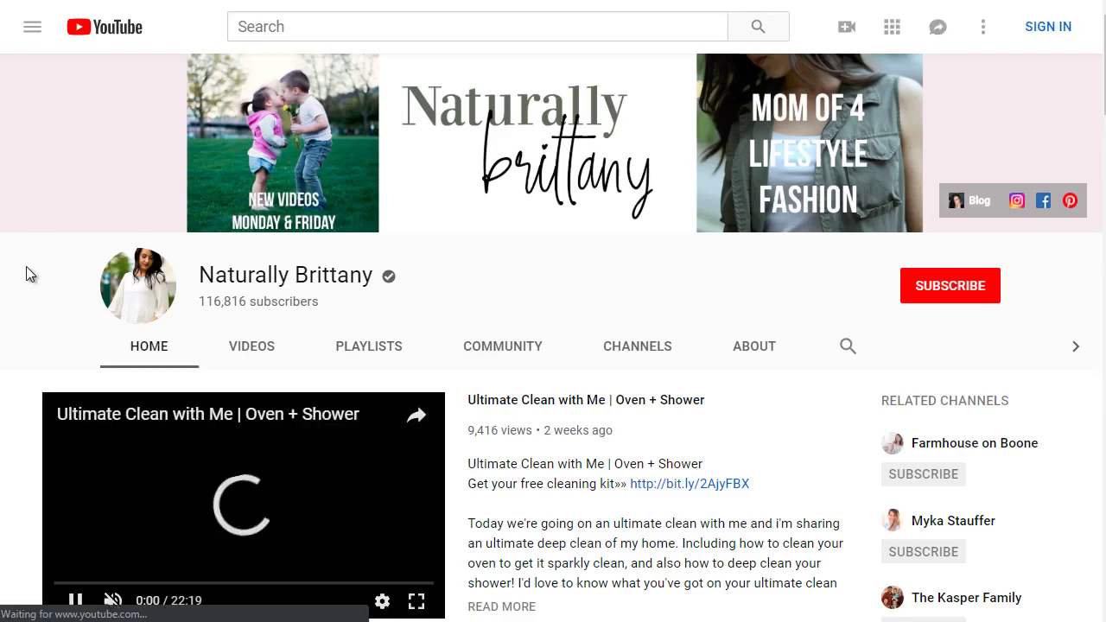
pyautogui.scroll(-1, 26, 271)
pyautogui.click(75, 513)
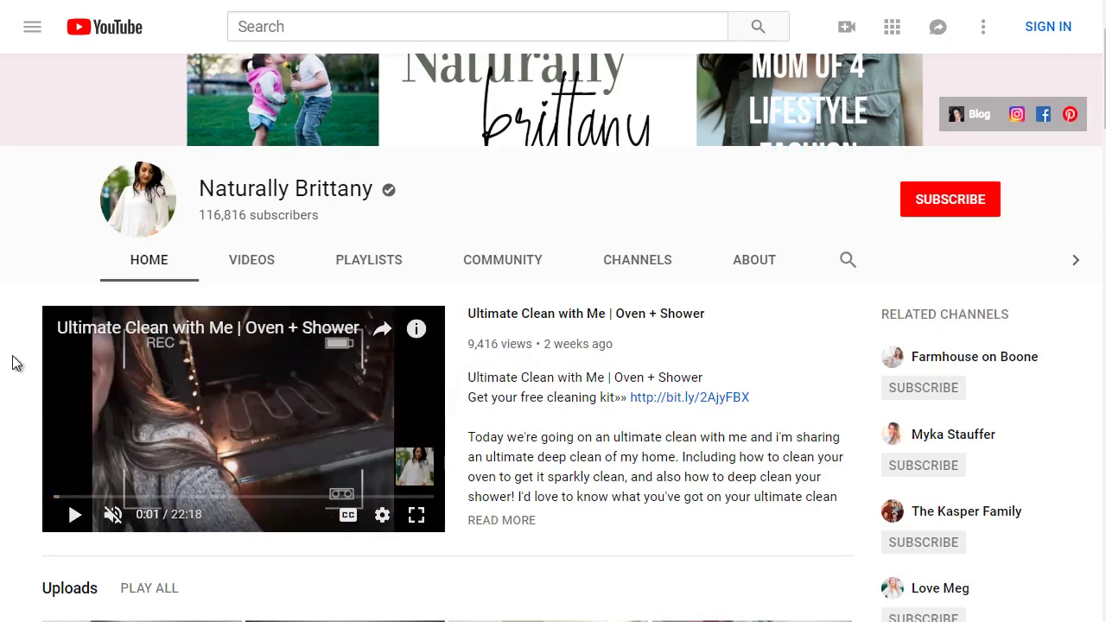
# Open the channel's list of uploaded videos and look through it for Instant Pot content and view counts.
pyautogui.scroll(1, 13, 363)
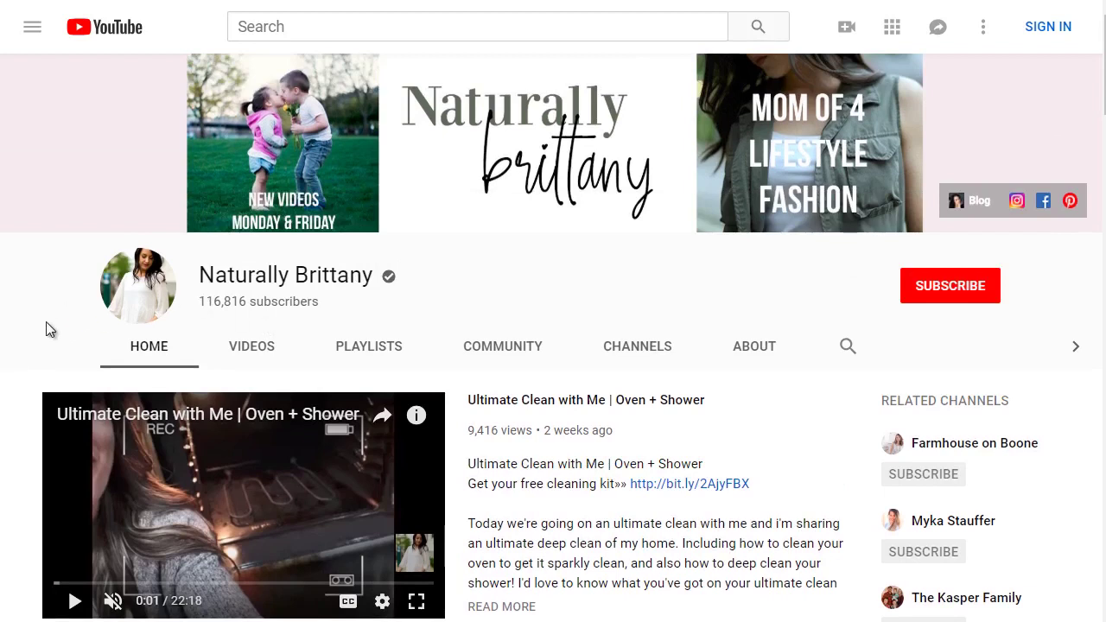
pyautogui.scroll(-2, 23, 363)
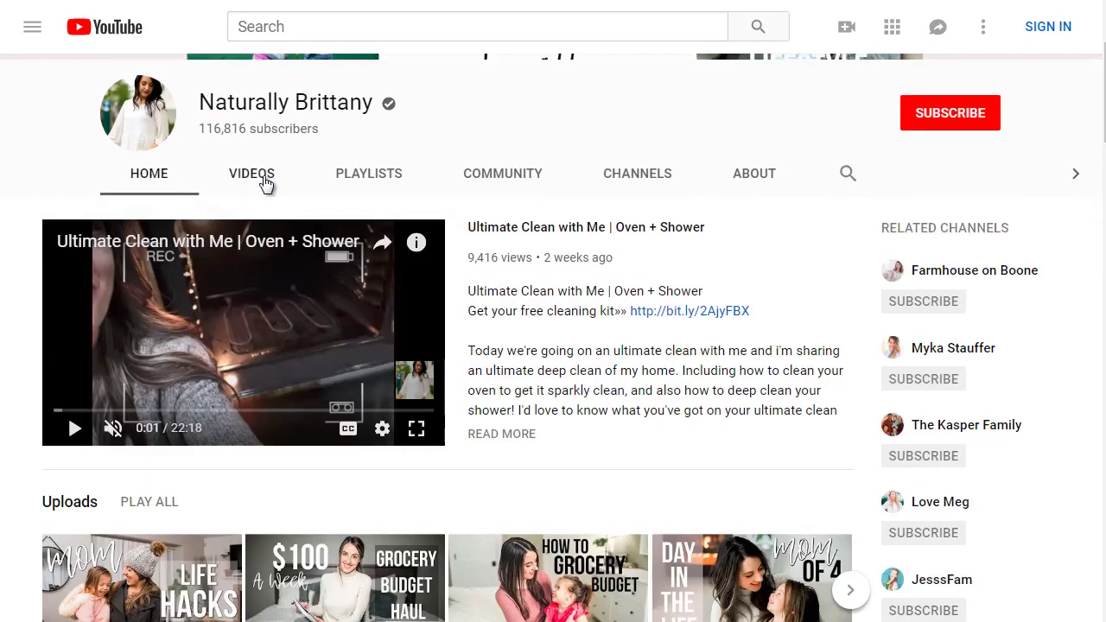
pyautogui.click(260, 175)
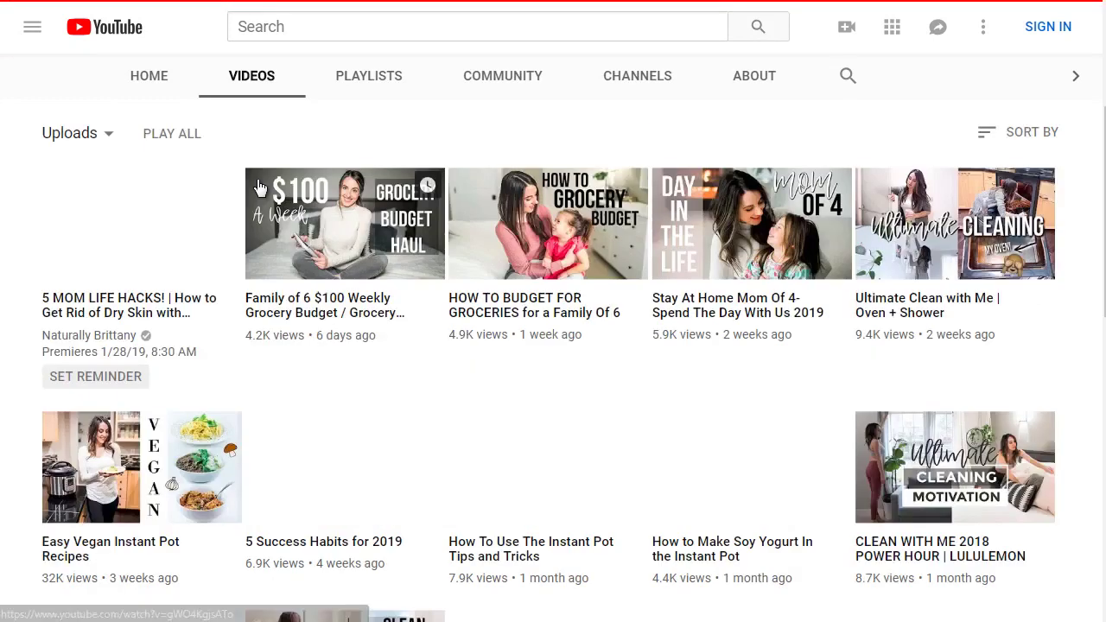
pyautogui.scroll(-1, 356, 232)
pyautogui.scroll(-4, 337, 272)
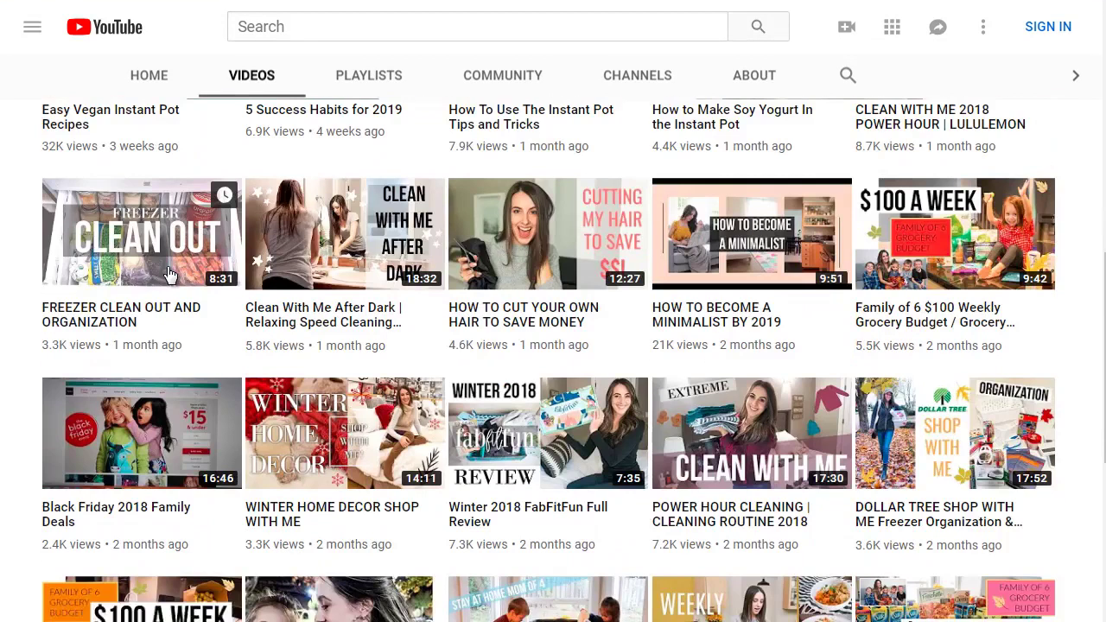
pyautogui.scroll(-1, 147, 281)
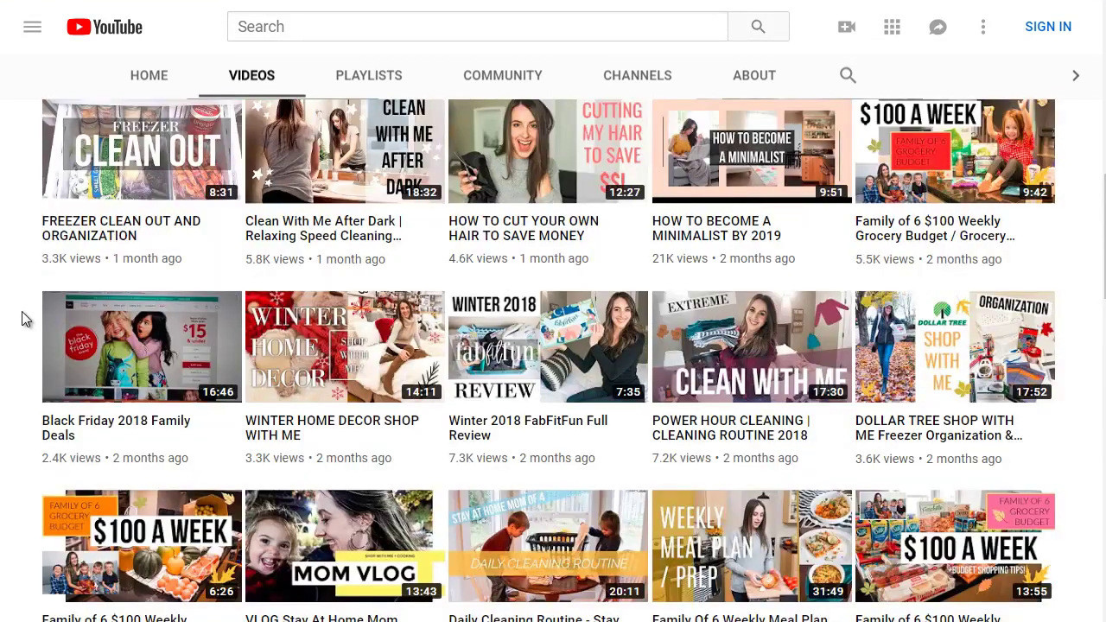
pyautogui.scroll(-3, 23, 319)
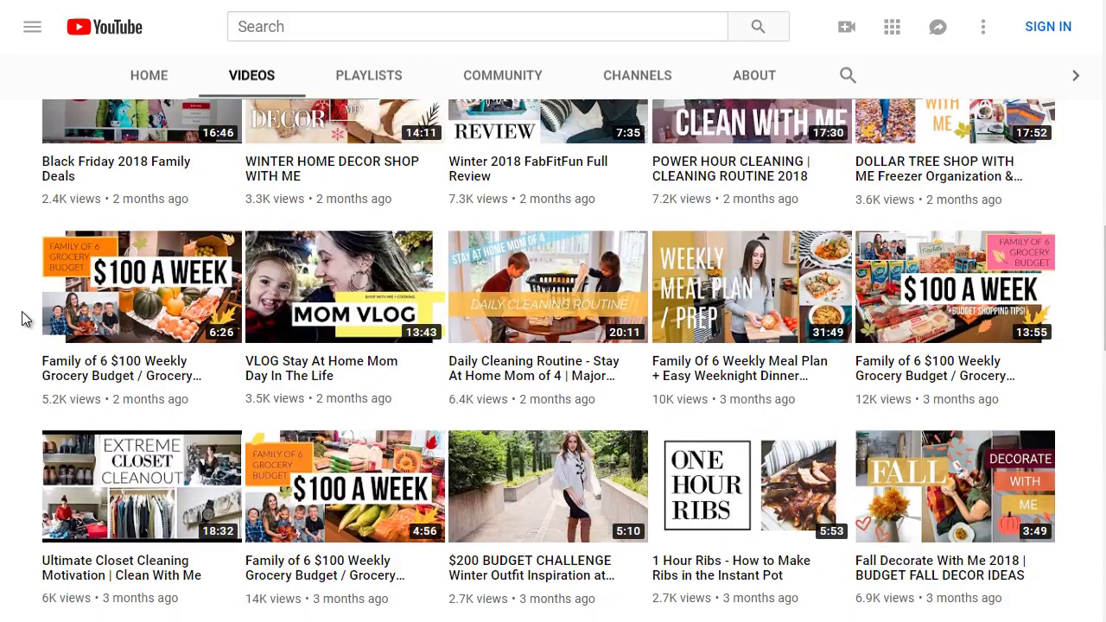
pyautogui.scroll(-2, 23, 318)
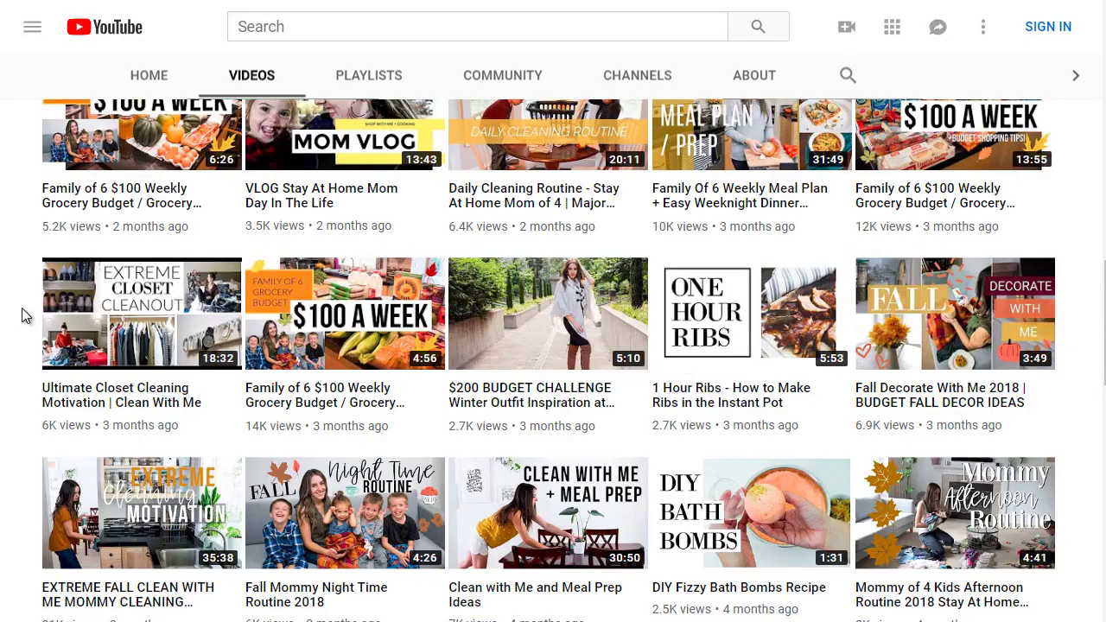
pyautogui.scroll(-2, 22, 307)
pyautogui.scroll(-2, 22, 308)
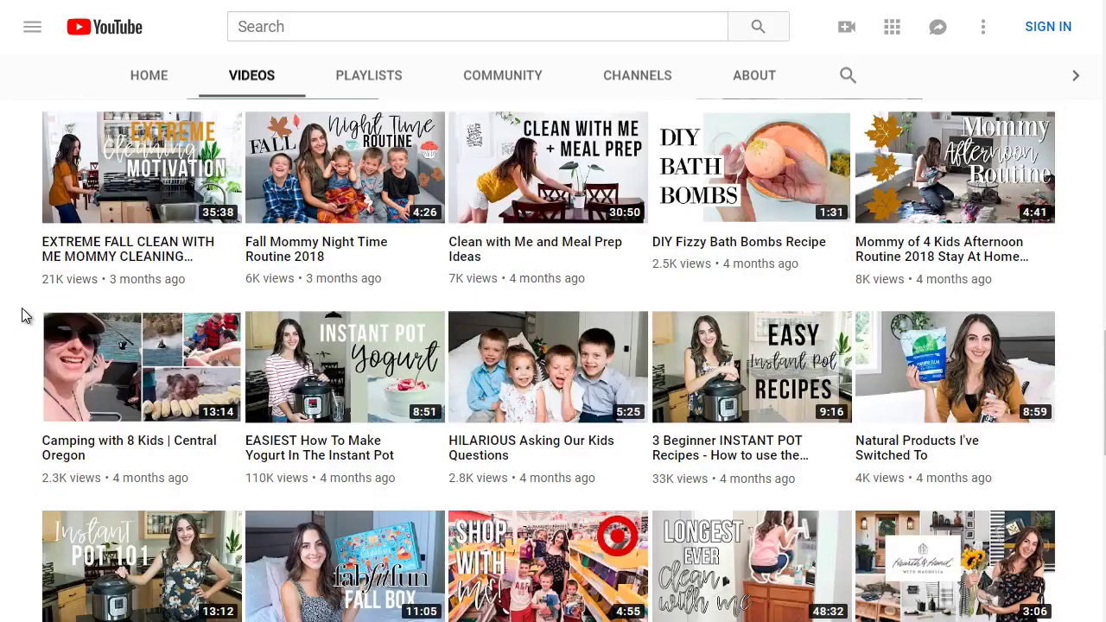
pyautogui.scroll(10, 23, 315)
pyautogui.scroll(8, 22, 310)
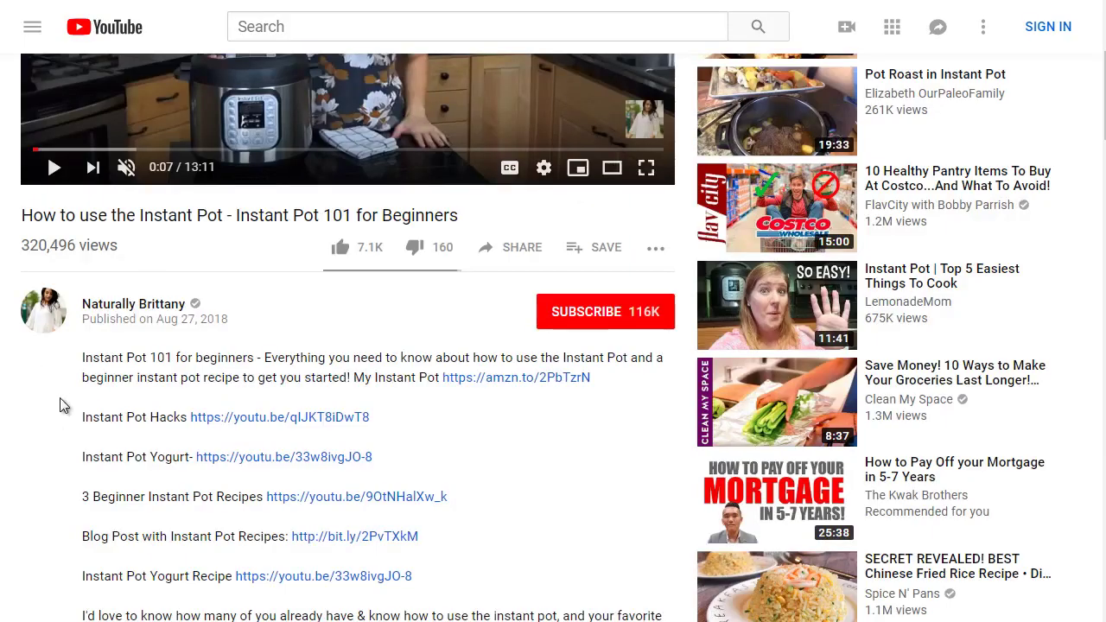
# Go to the opened video "INSTANT POT CHICKEN COOK WITH ME, MEAL PLANNING, MEAL PREPPING Sunday Setup", mute it and pause playback.
pyautogui.scroll(-5, 60, 406)
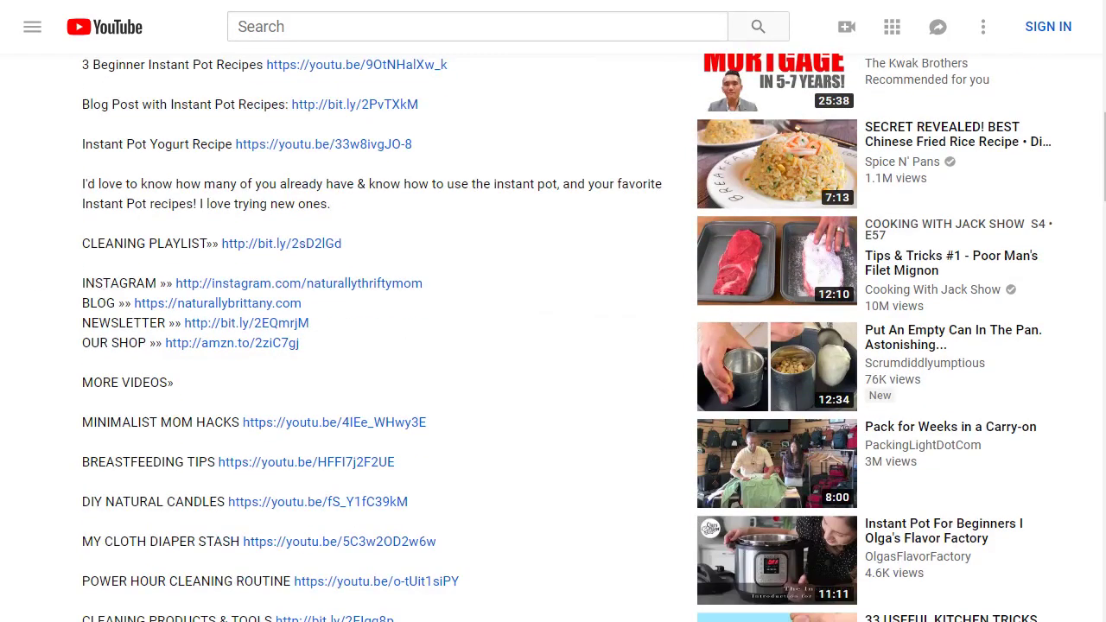
pyautogui.scroll(8, 34, 240)
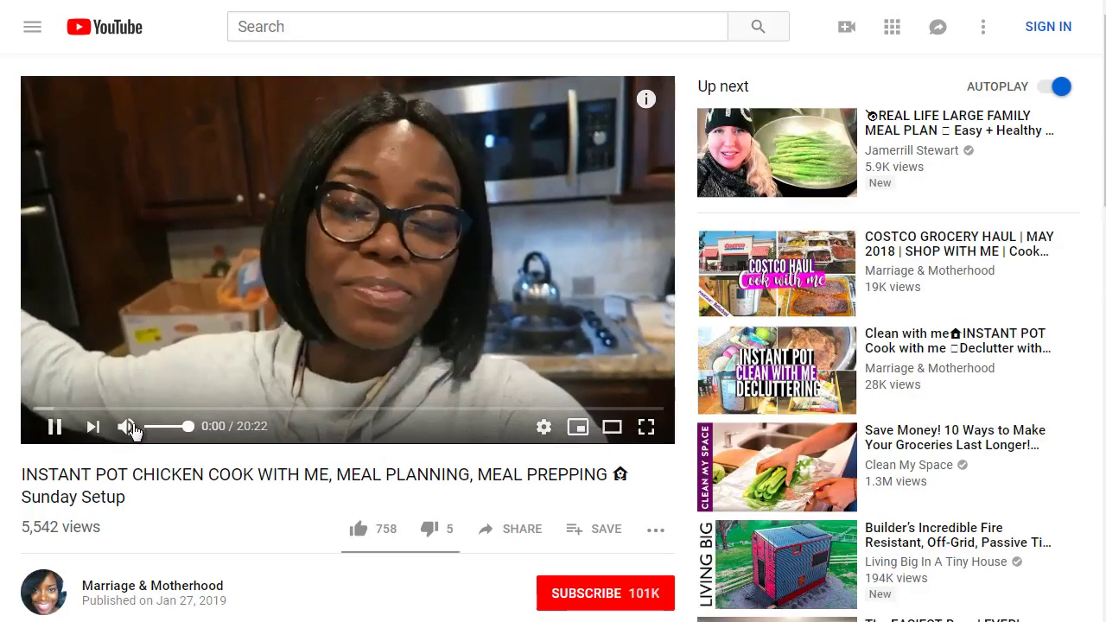
pyautogui.click(126, 425)
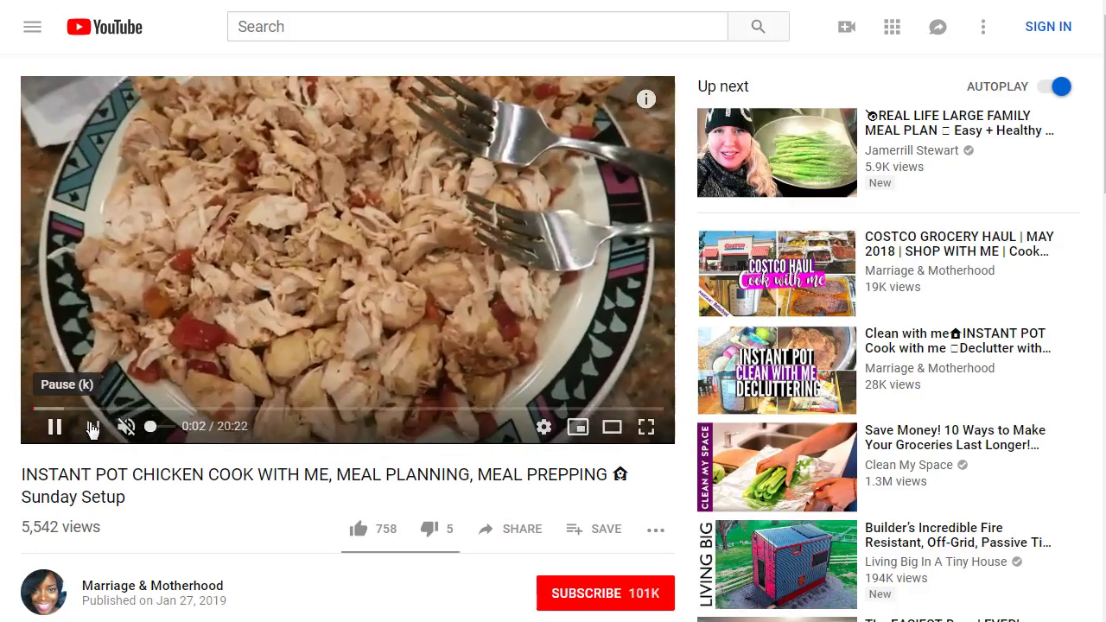
pyautogui.click(49, 428)
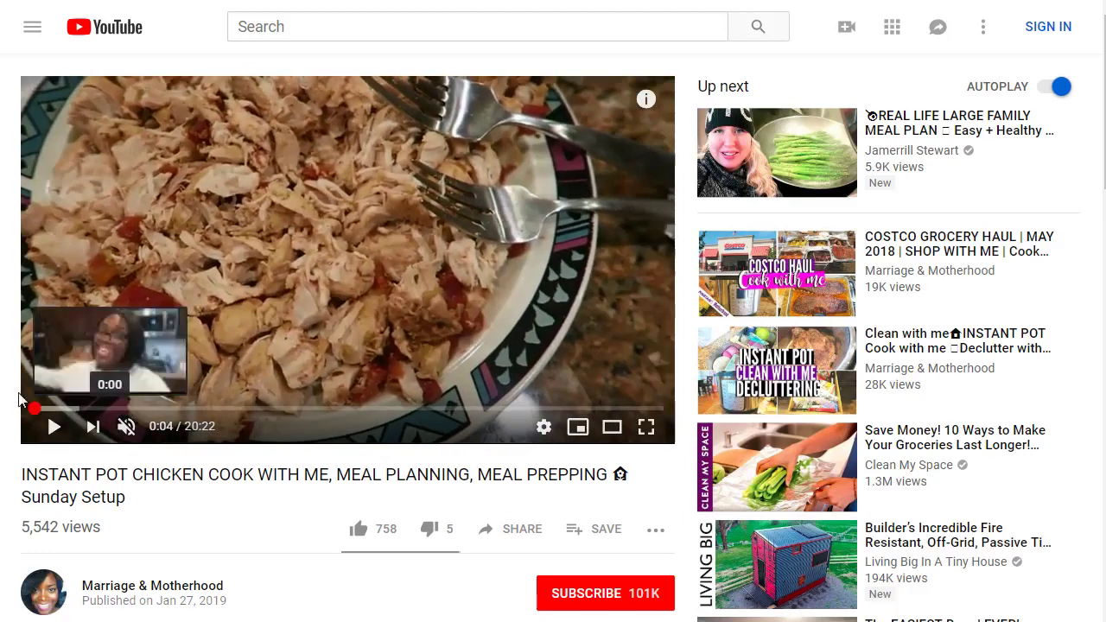
# Compare the Instant Pot chicken video with the Instant Pot 101 video, checking their lengths, titles, descriptions and comments.
pyautogui.scroll(-3, 11, 392)
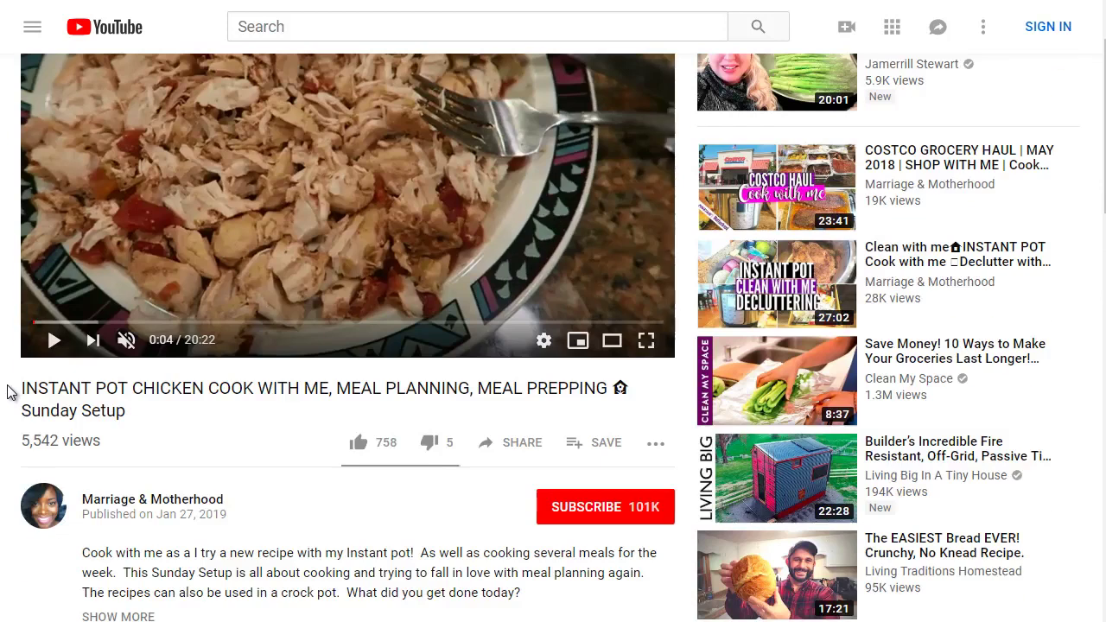
pyautogui.scroll(-1, 10, 392)
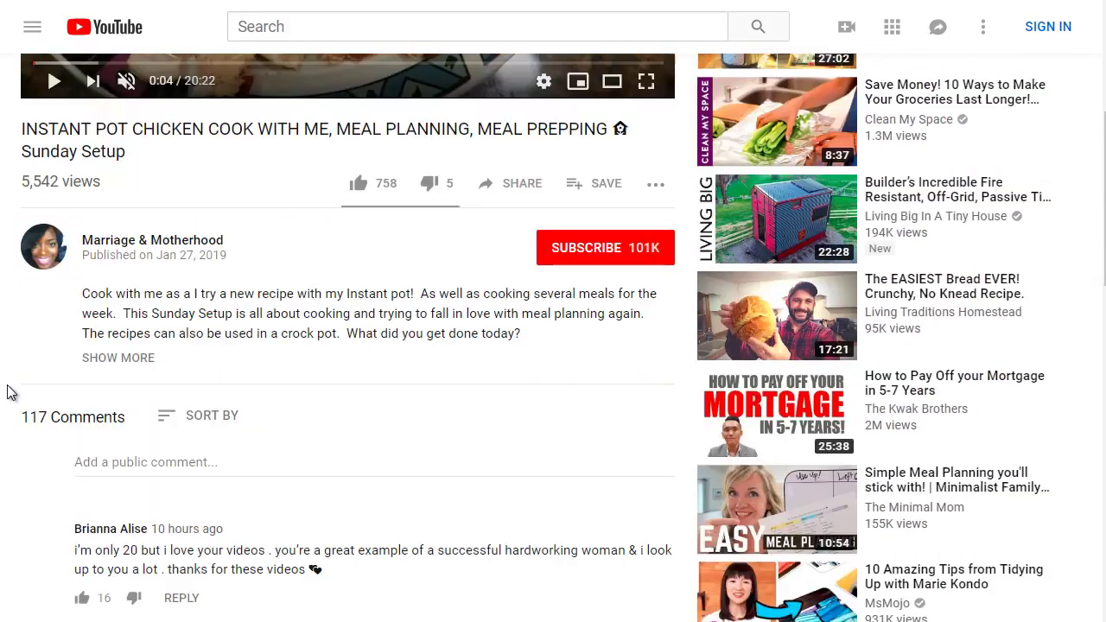
pyautogui.scroll(1, 10, 393)
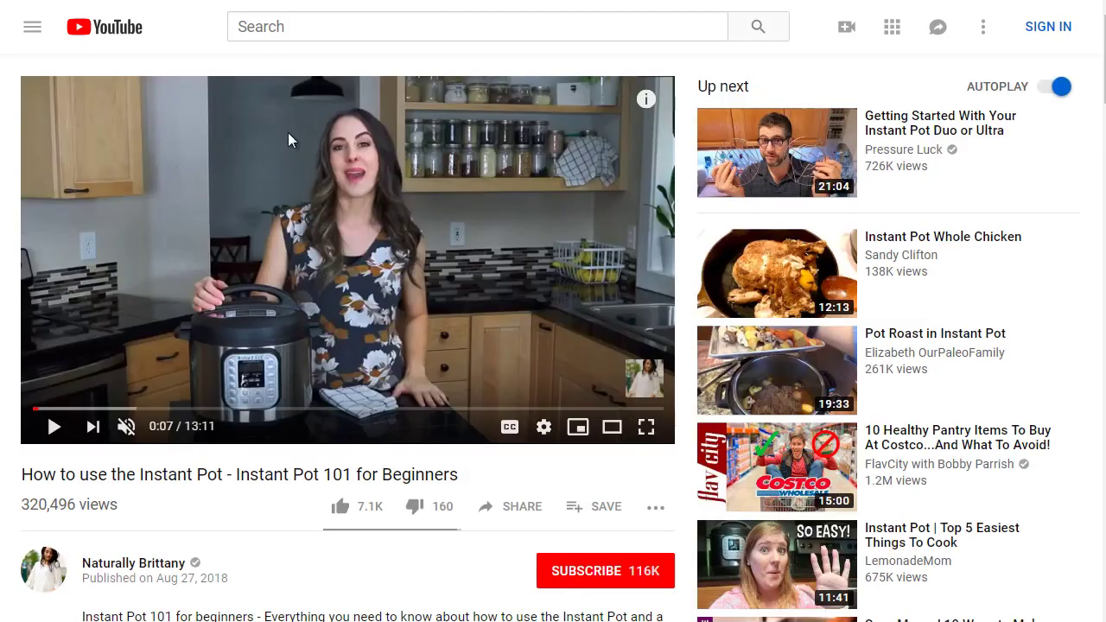
pyautogui.scroll(-3, 268, 151)
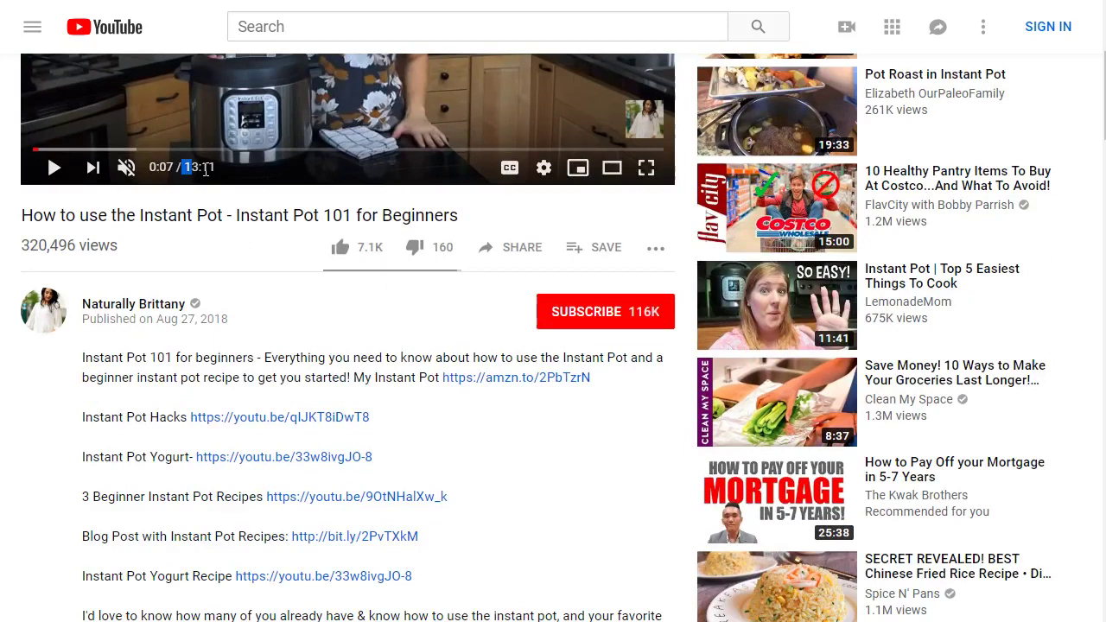
pyautogui.moveTo(184, 166); pyautogui.dragTo(148, 167)
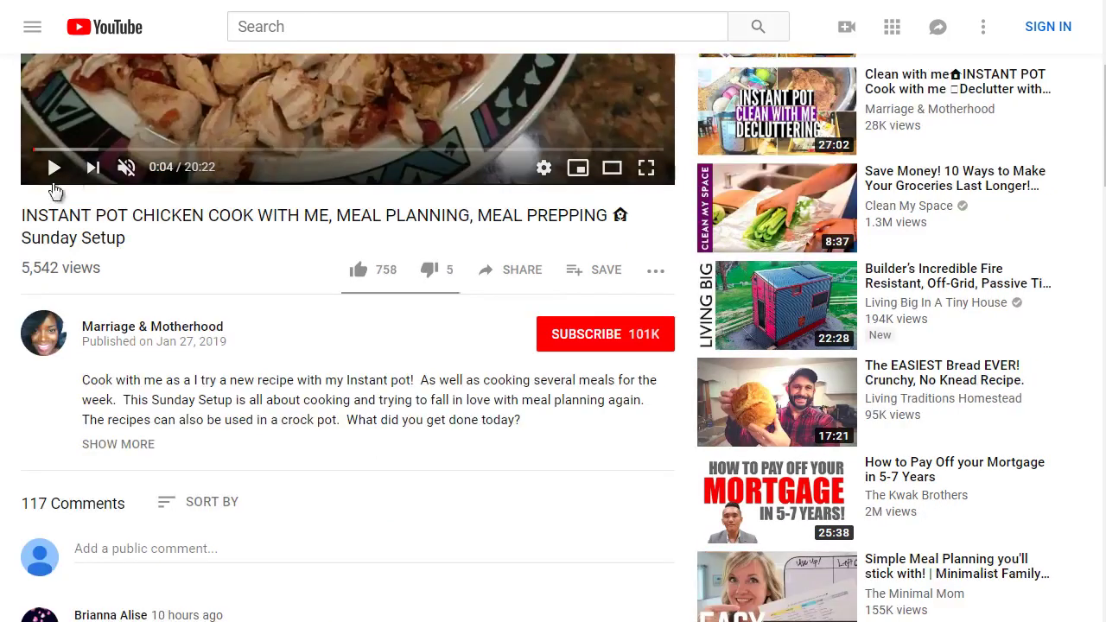
pyautogui.scroll(2, 12, 220)
pyautogui.scroll(-1, 12, 220)
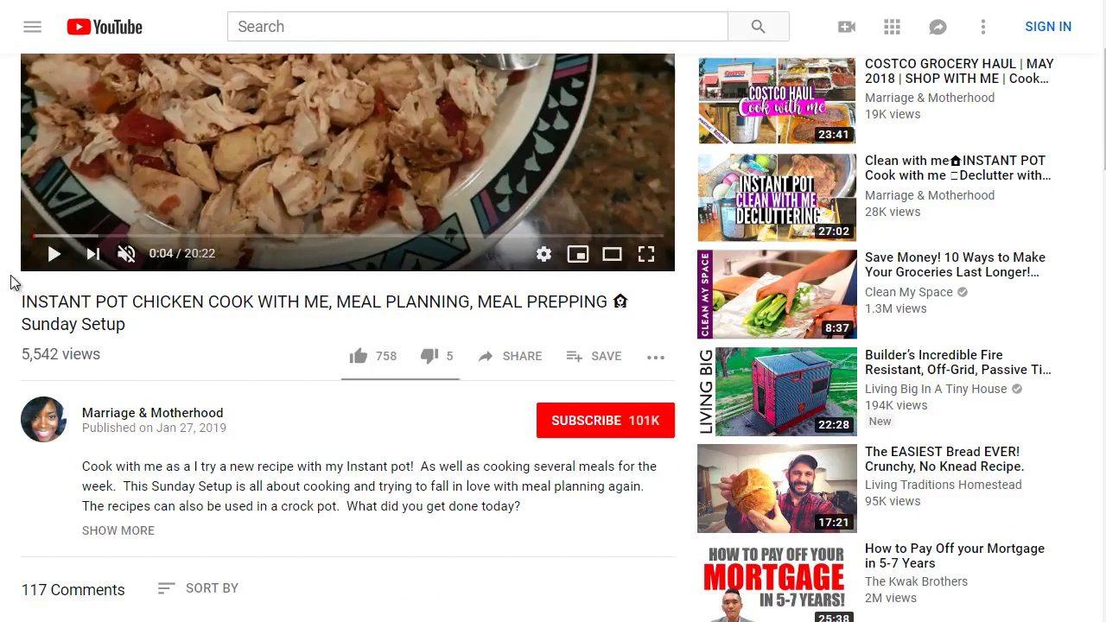
pyautogui.scroll(-1, 12, 282)
pyautogui.scroll(-1, 10, 267)
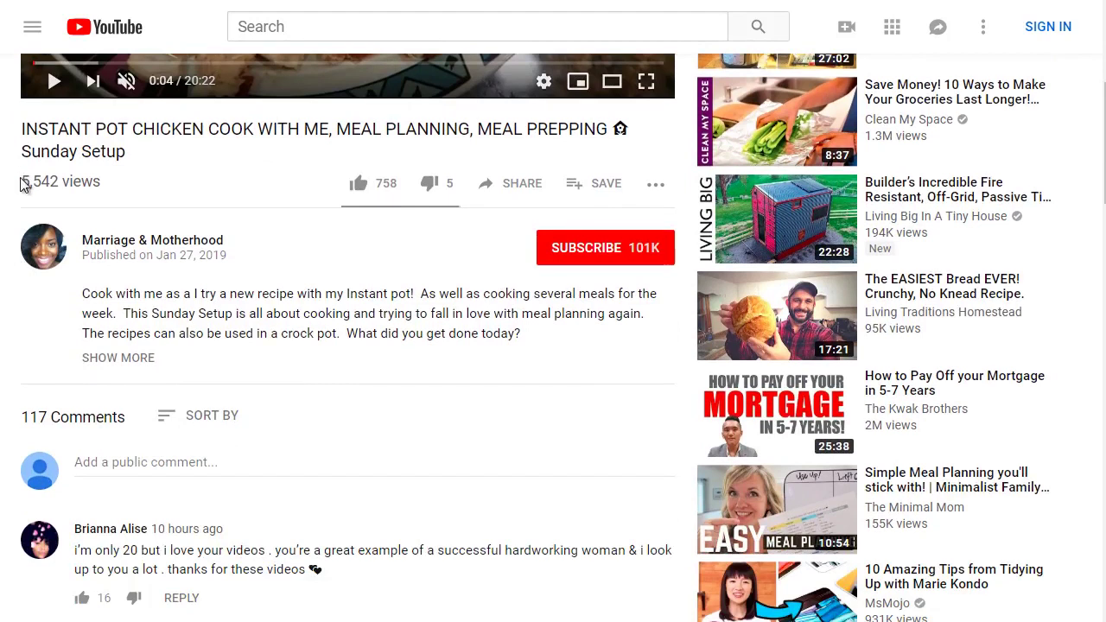
# Expand the full description of the Instant Pot chicken video.
pyautogui.hotkey('ctrl', 'a')
pyautogui.click(119, 194)
pyautogui.scroll(-2, 17, 173)
pyautogui.scroll(2, 16, 183)
pyautogui.scroll(-1, 12, 164)
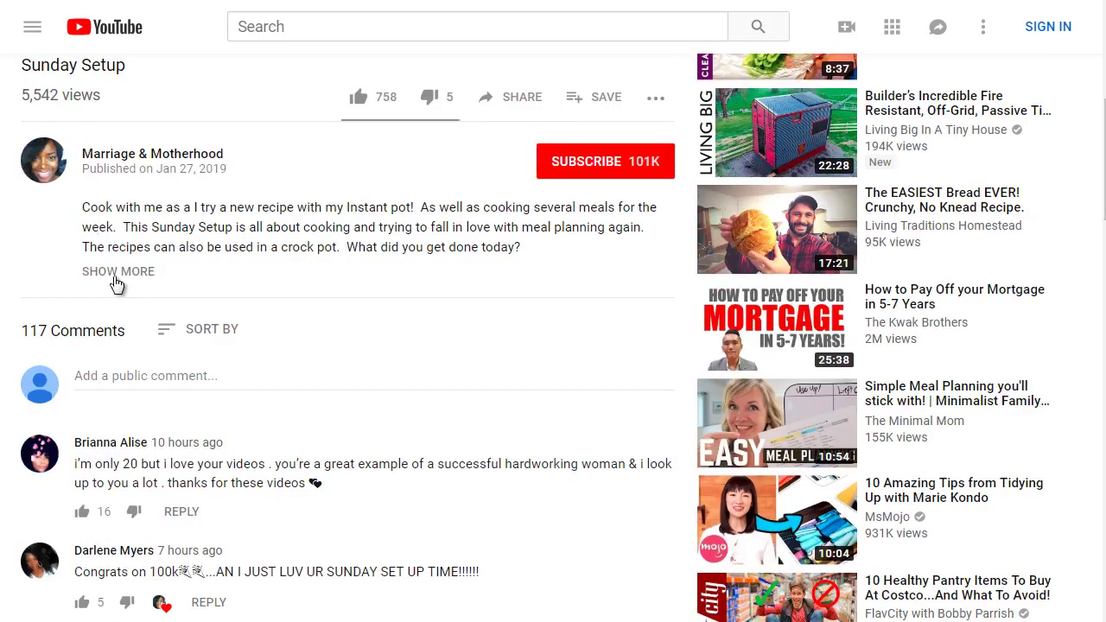
pyautogui.click(112, 272)
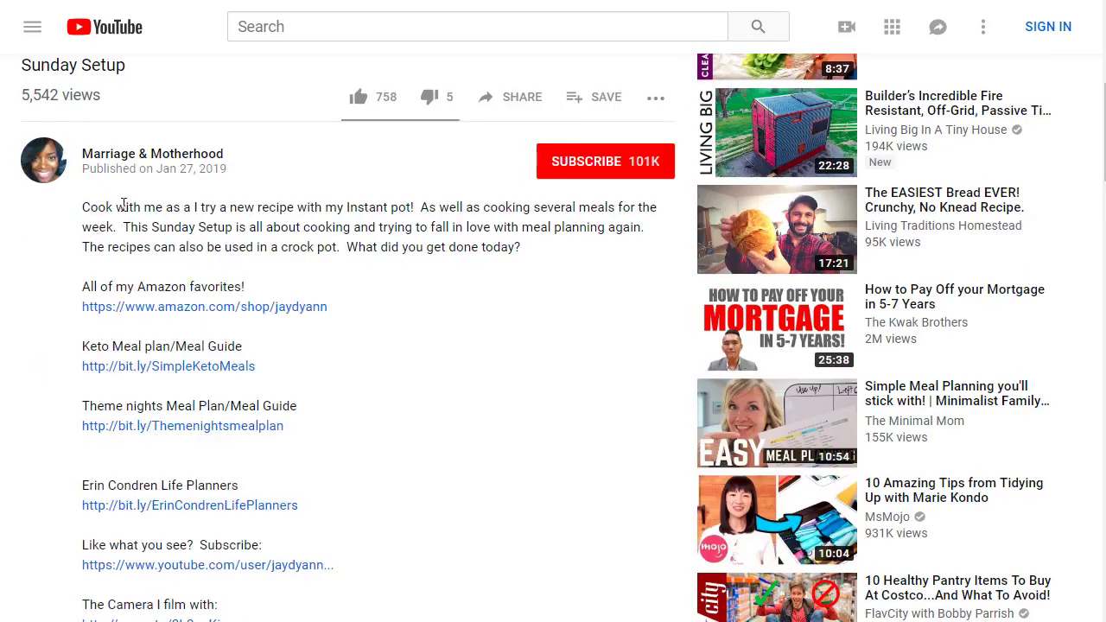
# Read the expanded description of the Instant Pot chicken video, from its Instant Pot mention through to the comments section.
pyautogui.moveTo(416, 207); pyautogui.dragTo(346, 204)
pyautogui.click(346, 204)
pyautogui.scroll(-1, 48, 294)
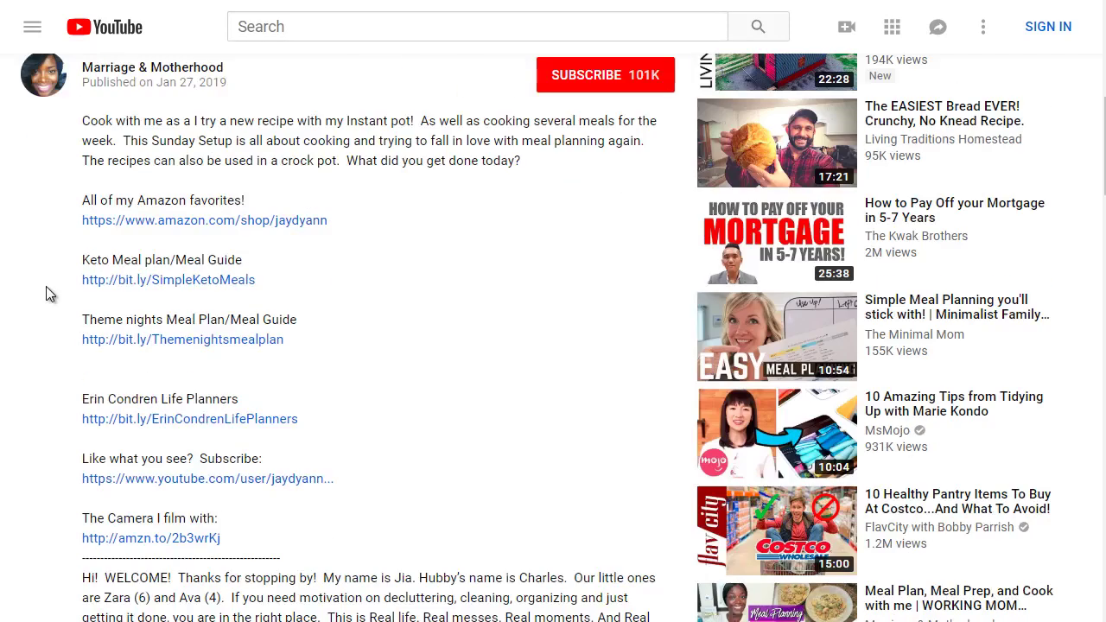
pyautogui.scroll(-1, 56, 260)
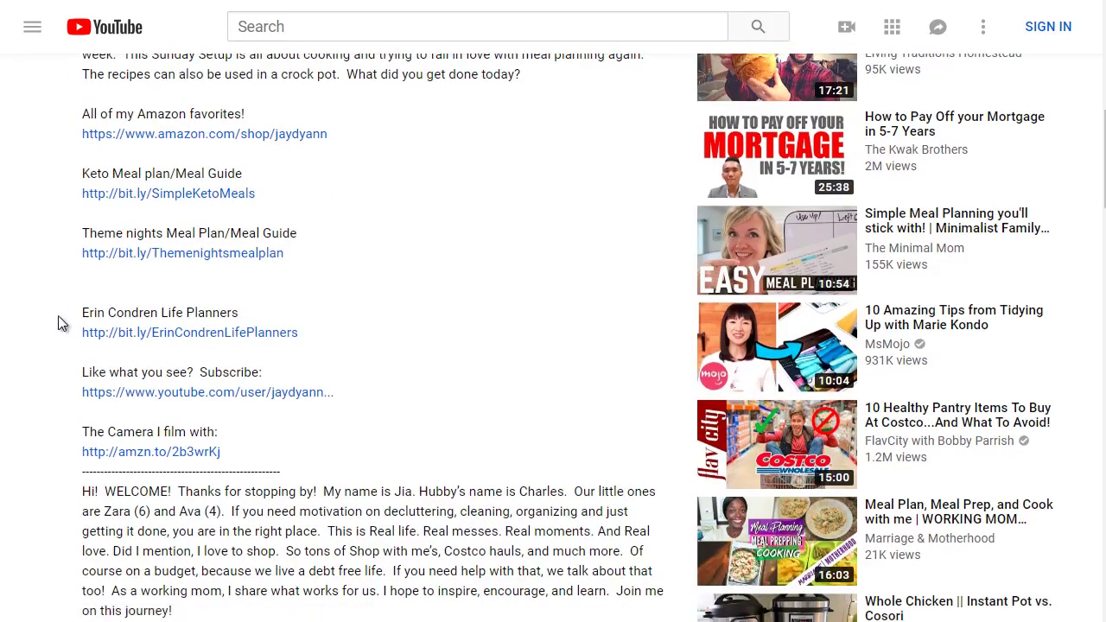
pyautogui.scroll(-3, 59, 321)
pyautogui.scroll(-1, 58, 320)
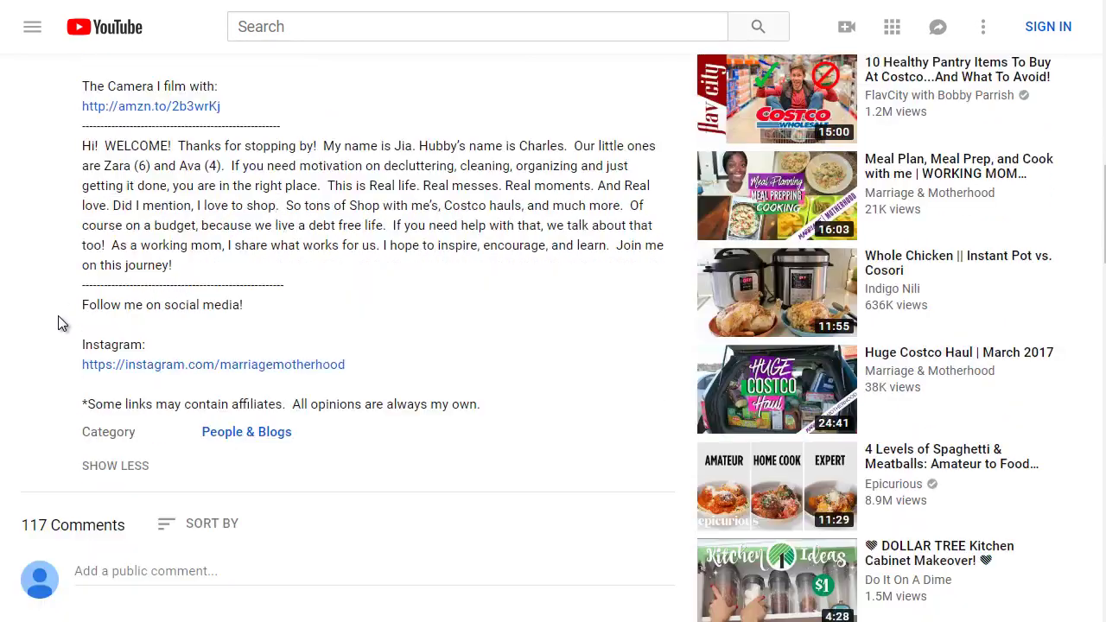
pyautogui.scroll(6, 58, 321)
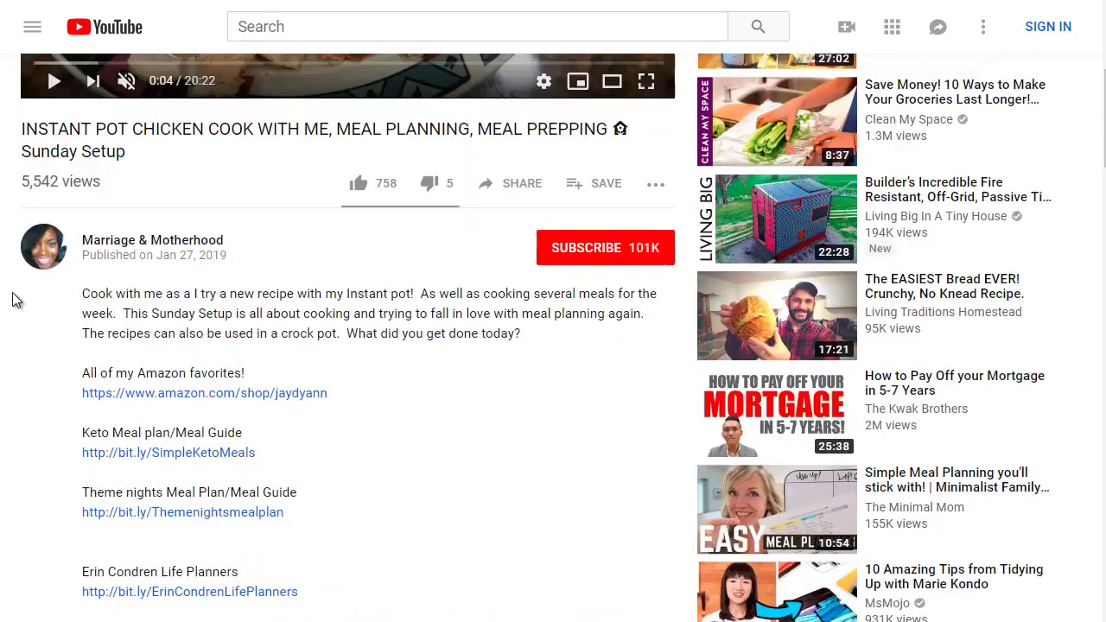
# Return to the Instant Pot chicken video's title and highlight its "Sunday Setup" ending.
pyautogui.scroll(2, 4, 291)
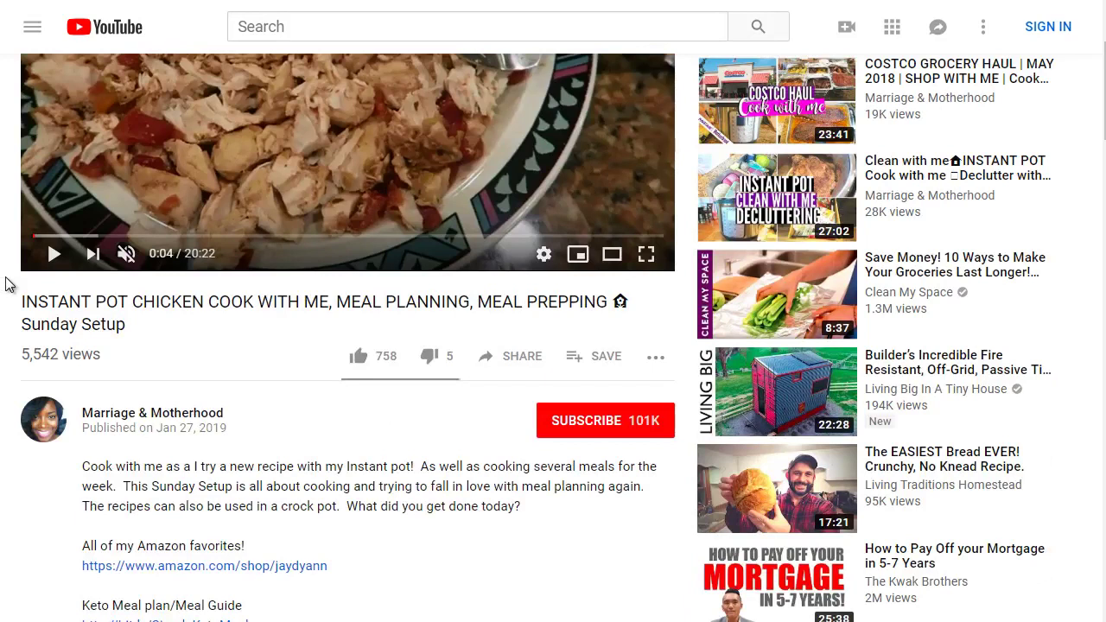
pyautogui.scroll(-1, 6, 286)
pyautogui.moveTo(139, 236); pyautogui.dragTo(12, 228)
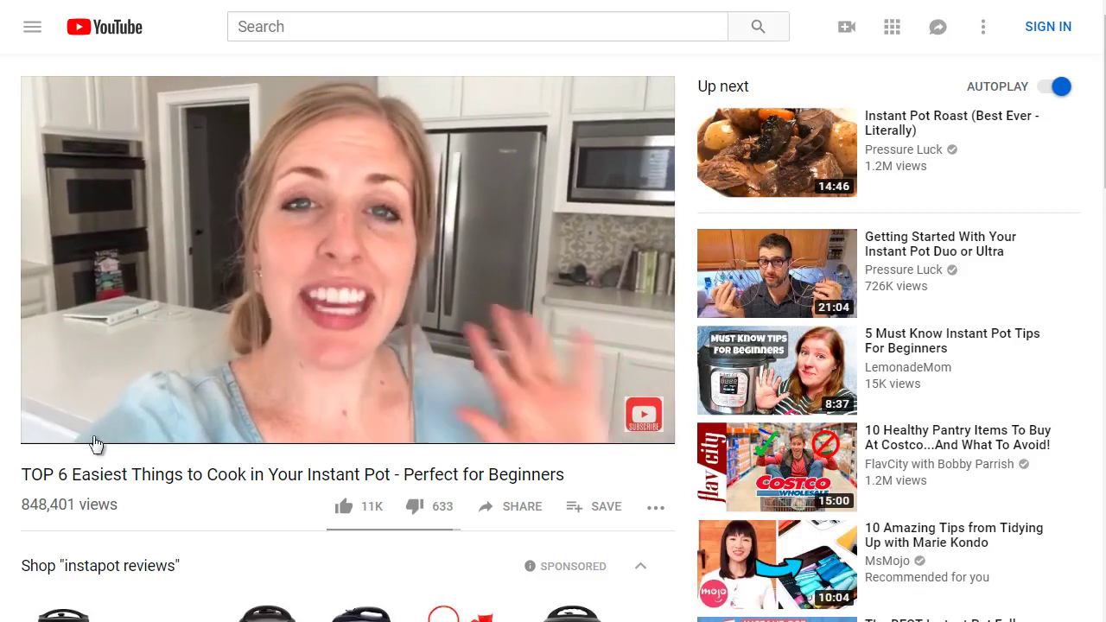
# Pause the video "TOP 6 Easiest Things to Cook in Your Instant Pot" and check its length, ratings and comments.
pyautogui.click(61, 434)
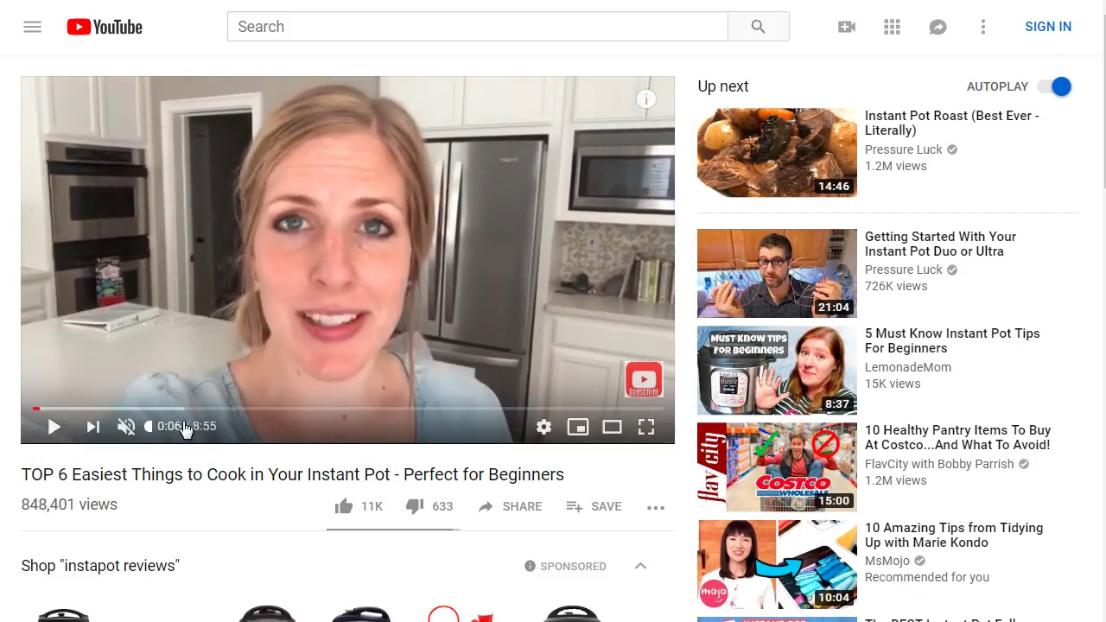
pyautogui.scroll(-1, 3, 444)
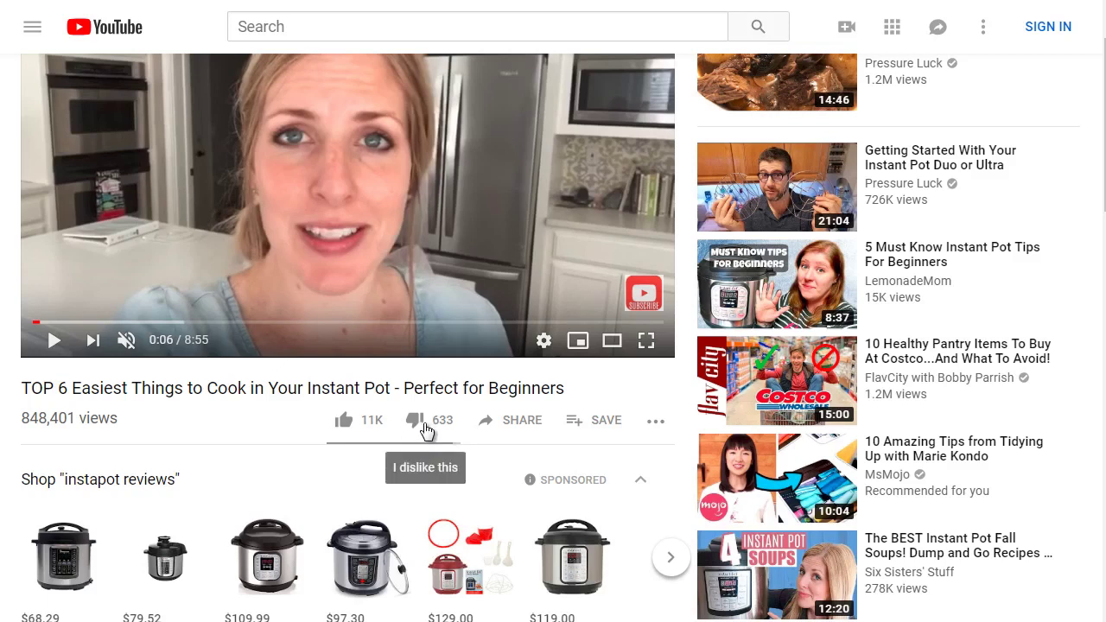
pyautogui.scroll(-6, 11, 420)
pyautogui.scroll(-4, 11, 421)
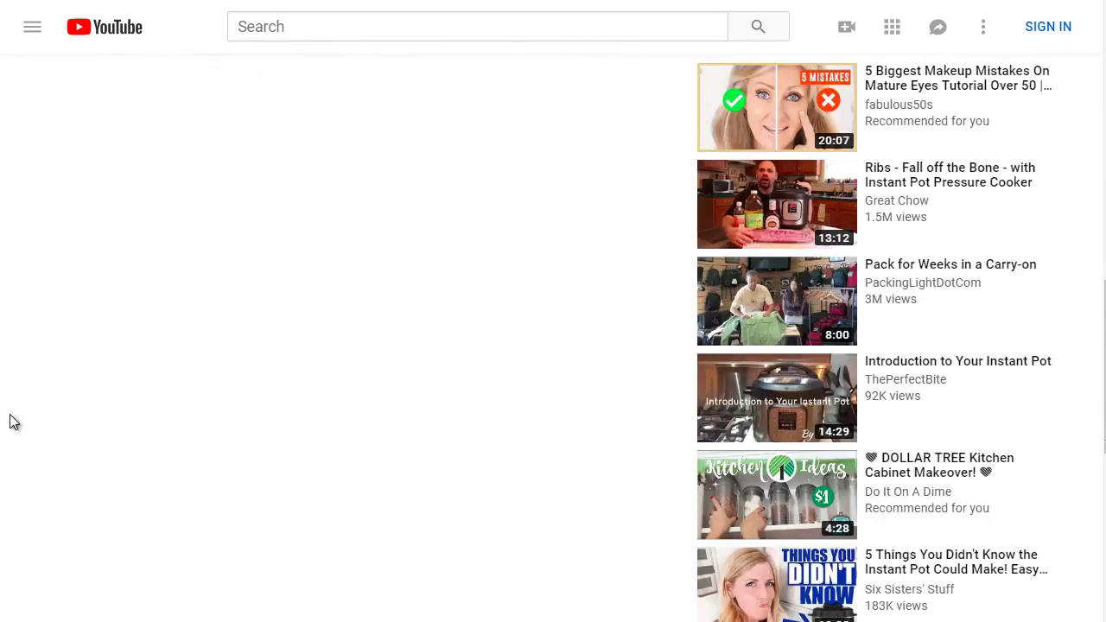
pyautogui.scroll(1, 21, 424)
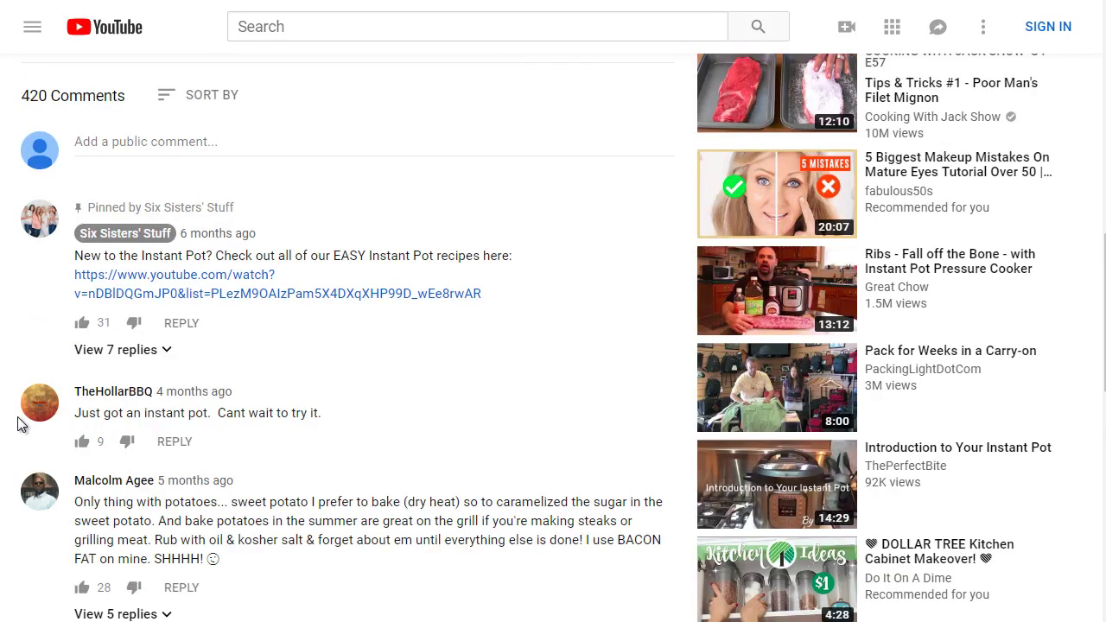
pyautogui.scroll(9, 19, 419)
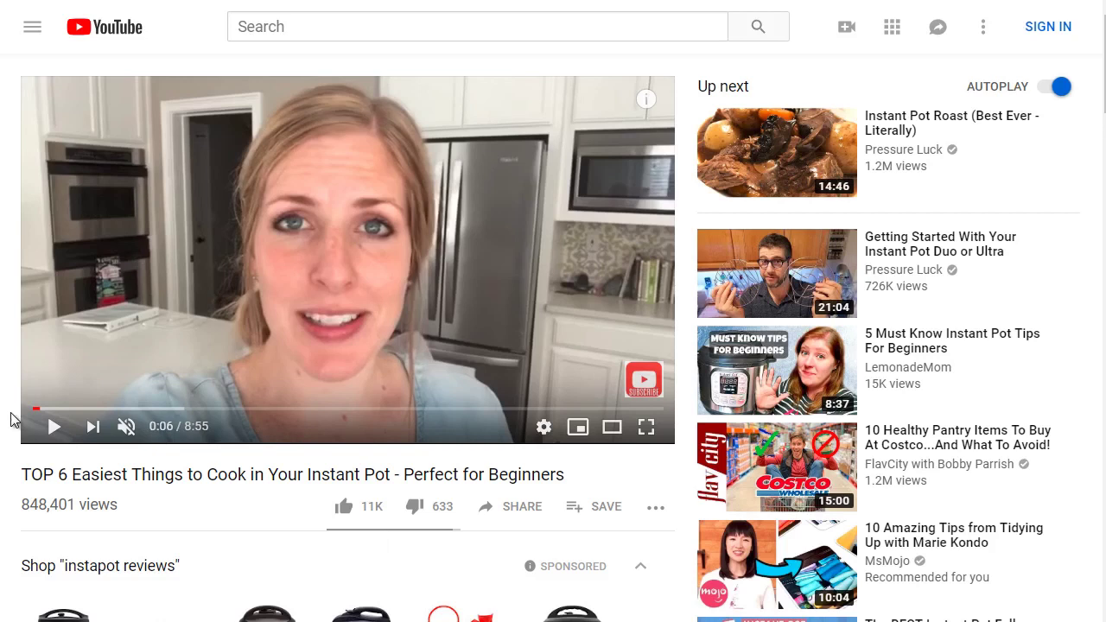
# Examine the TOP 6 video's channel and description, and go back to its title.
pyautogui.scroll(-5, 11, 419)
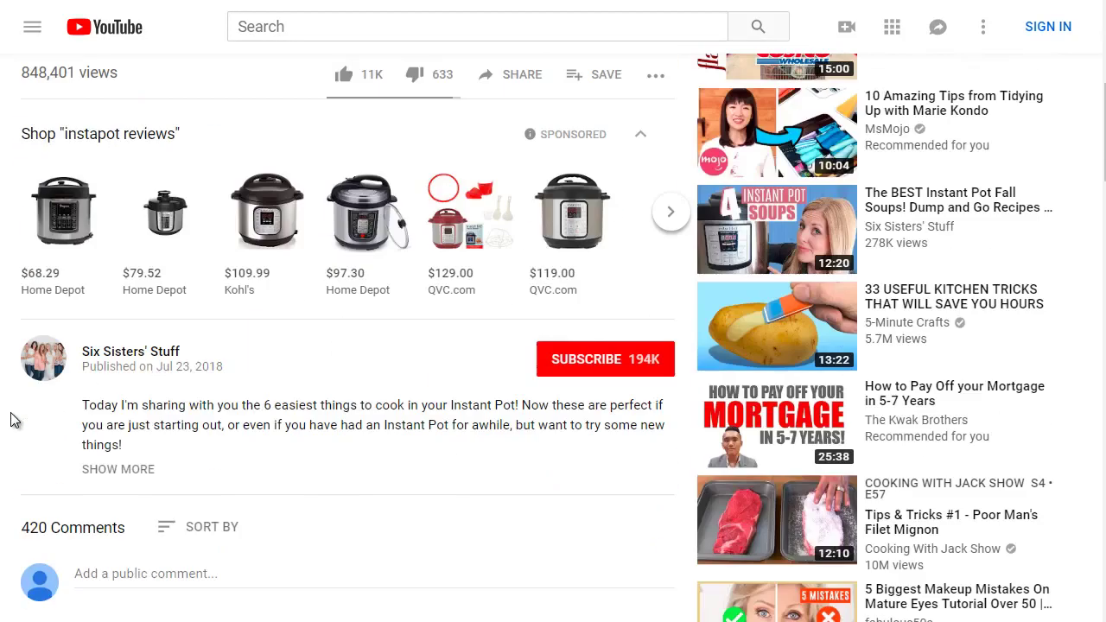
pyautogui.scroll(4, 11, 419)
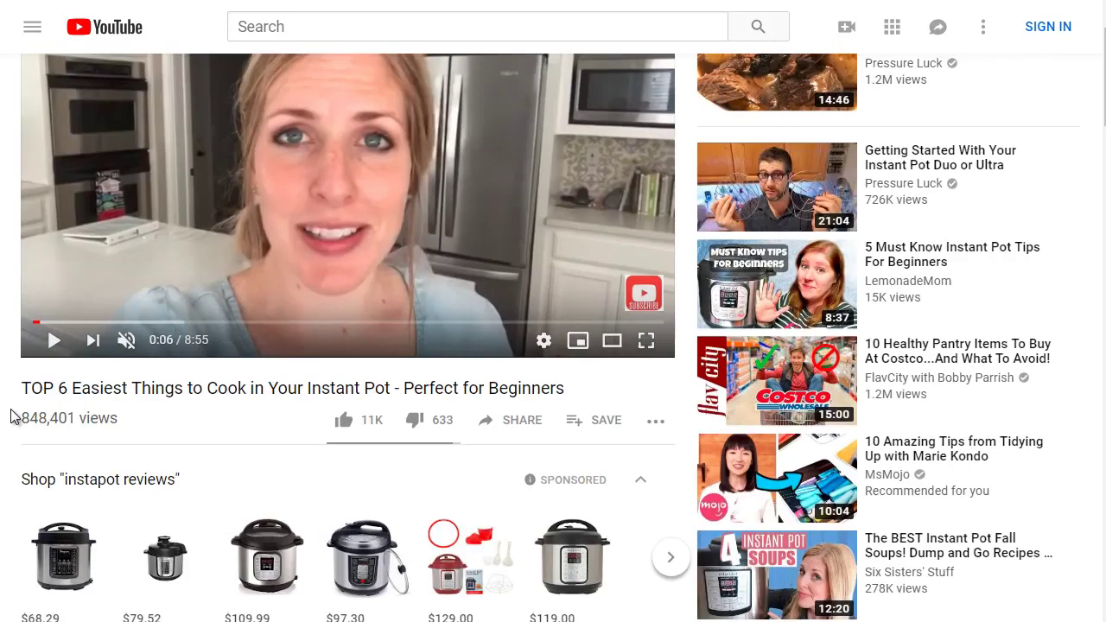
pyautogui.moveTo(568, 386)
pyautogui.mouseDown()
pyautogui.moveTo(541, 385)
pyautogui.moveTo(568, 381)
pyautogui.mouseUp()
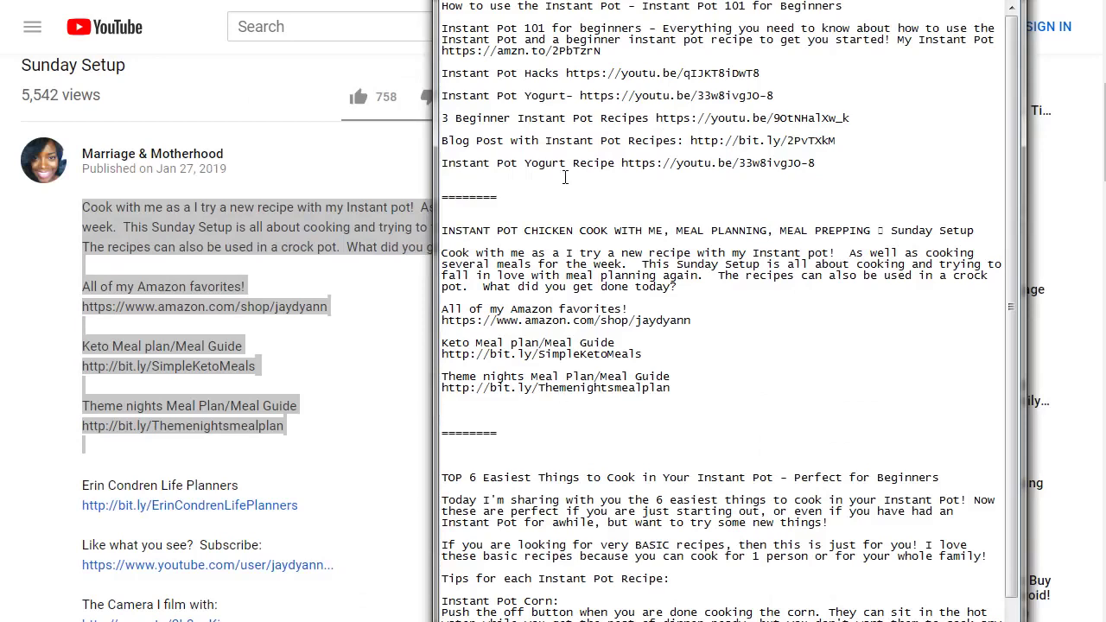
# Highlight the Instant Pot 101 entry and the Instant Pot chicken entry one after the other in the Notepad document.
pyautogui.moveTo(466, 0); pyautogui.dragTo(881, 179)
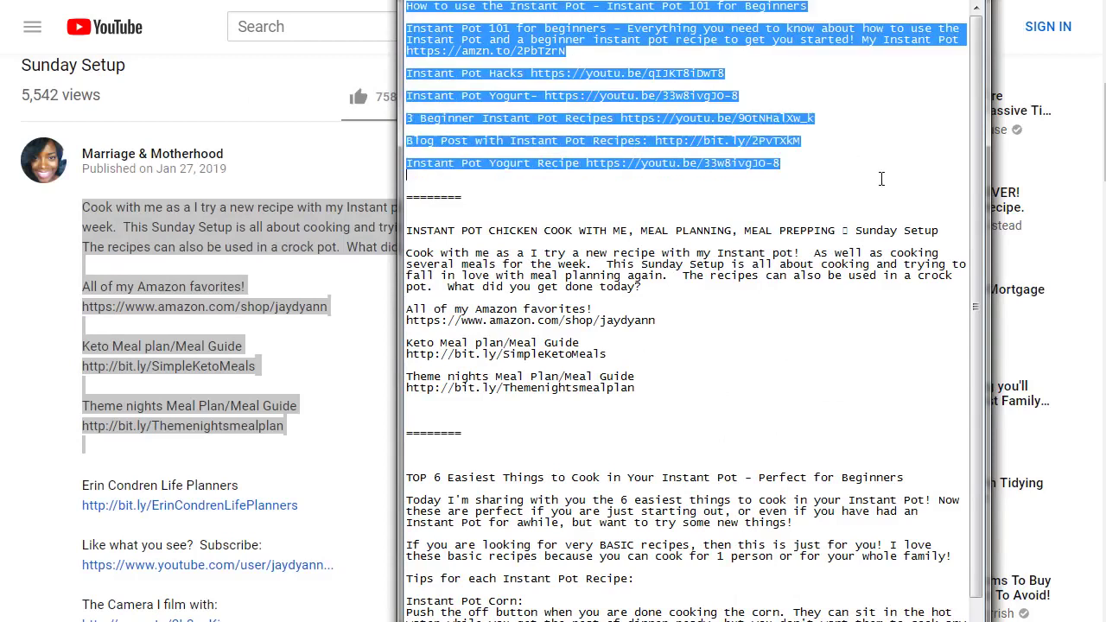
pyautogui.click(641, 381)
pyautogui.moveTo(640, 383); pyautogui.dragTo(407, 226)
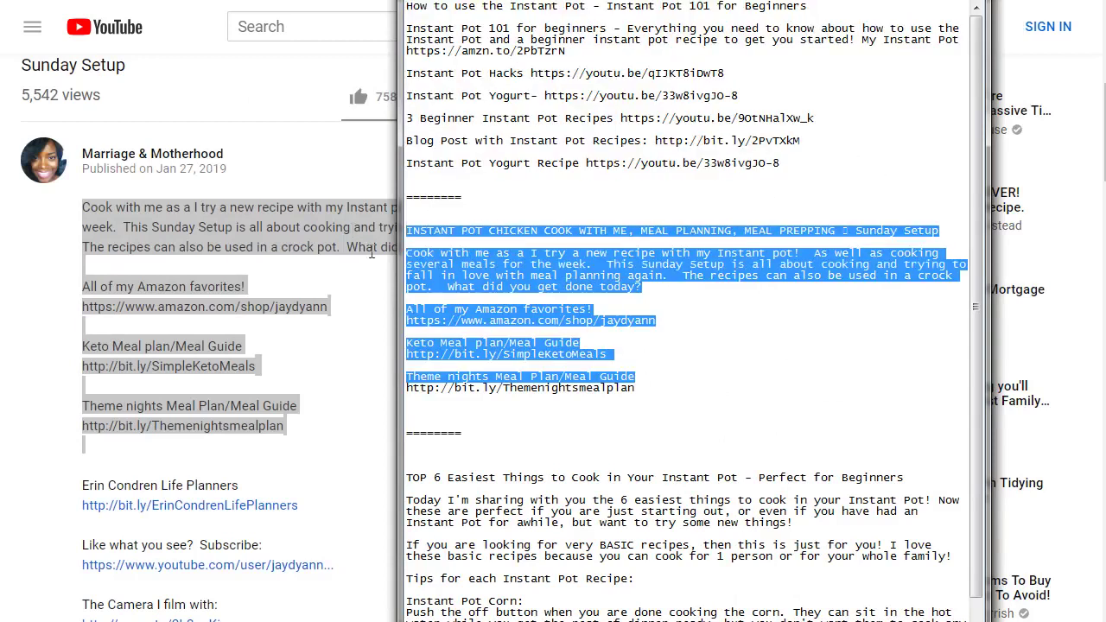
# Widen and reposition the Notepad window for easier reading, and clear the text selection.
pyautogui.scroll(-1, 669, 373)
pyautogui.moveTo(661, 0); pyautogui.dragTo(661, 132)
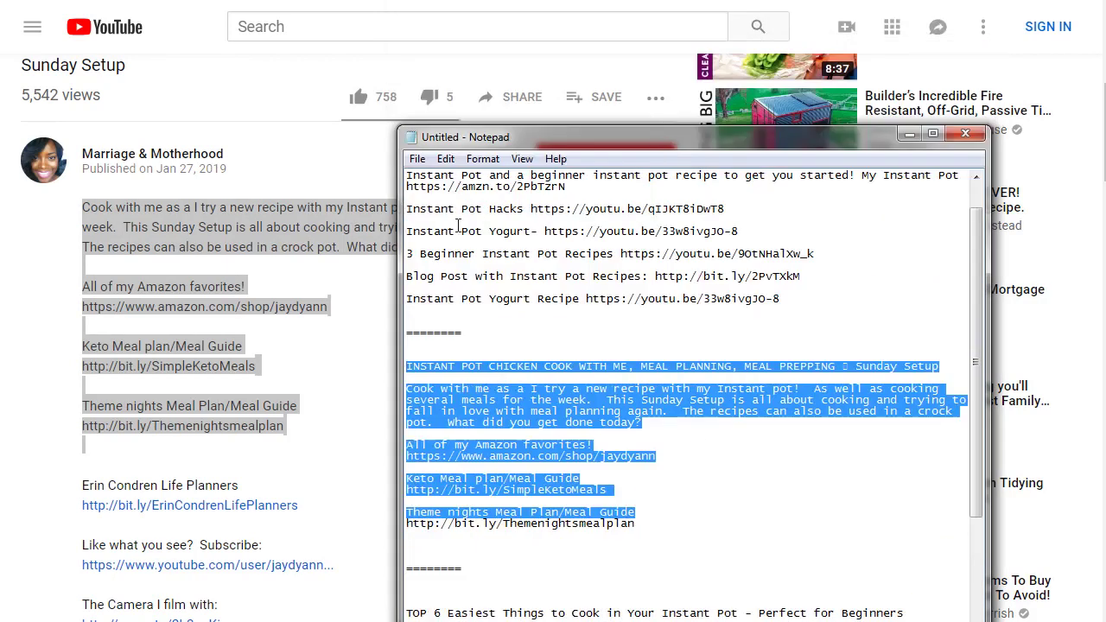
pyautogui.moveTo(396, 226); pyautogui.dragTo(149, 259)
pyautogui.moveTo(570, 136); pyautogui.dragTo(609, 6)
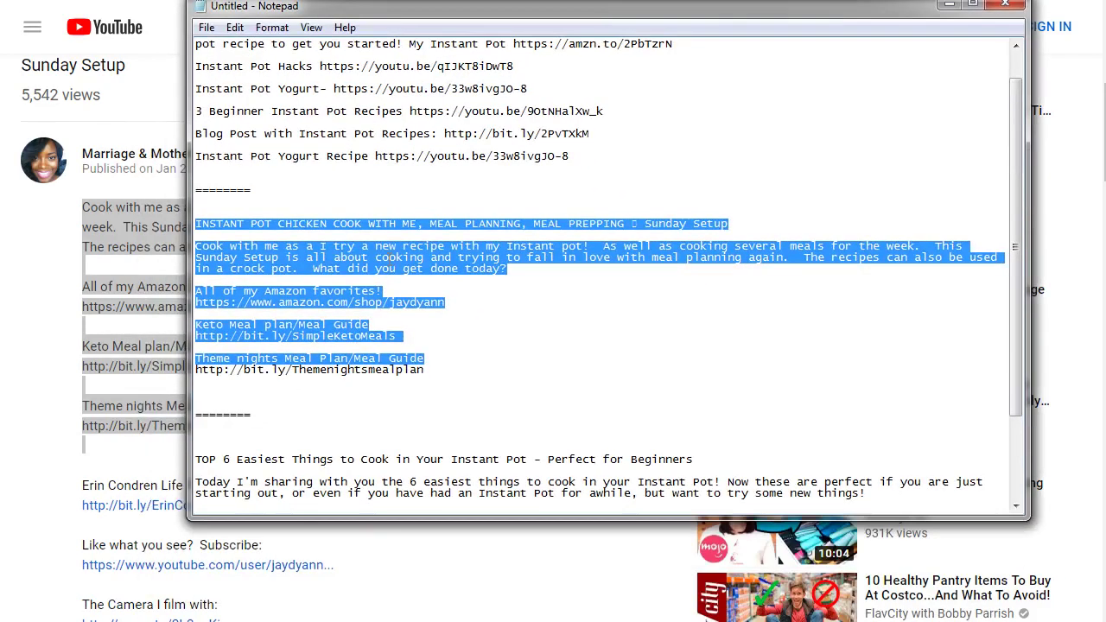
pyautogui.click(391, 261)
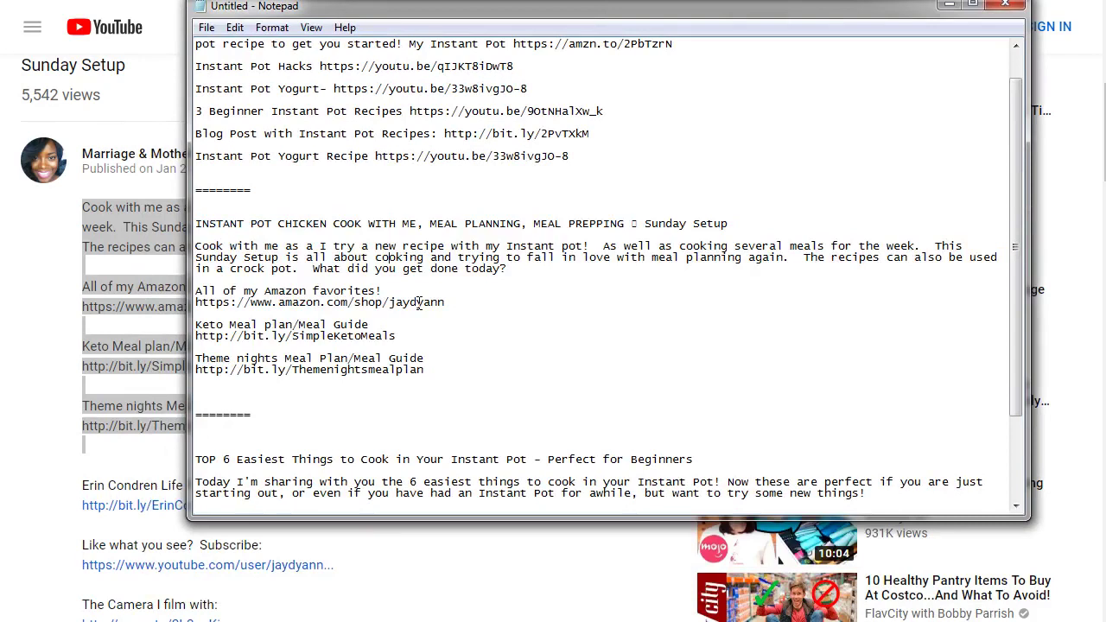
# Compare the three collected titles, highlighting "Sunday Setup", "TOP 6 Easiest Things to" and "Perfect for Beginners".
pyautogui.scroll(-3, 419, 301)
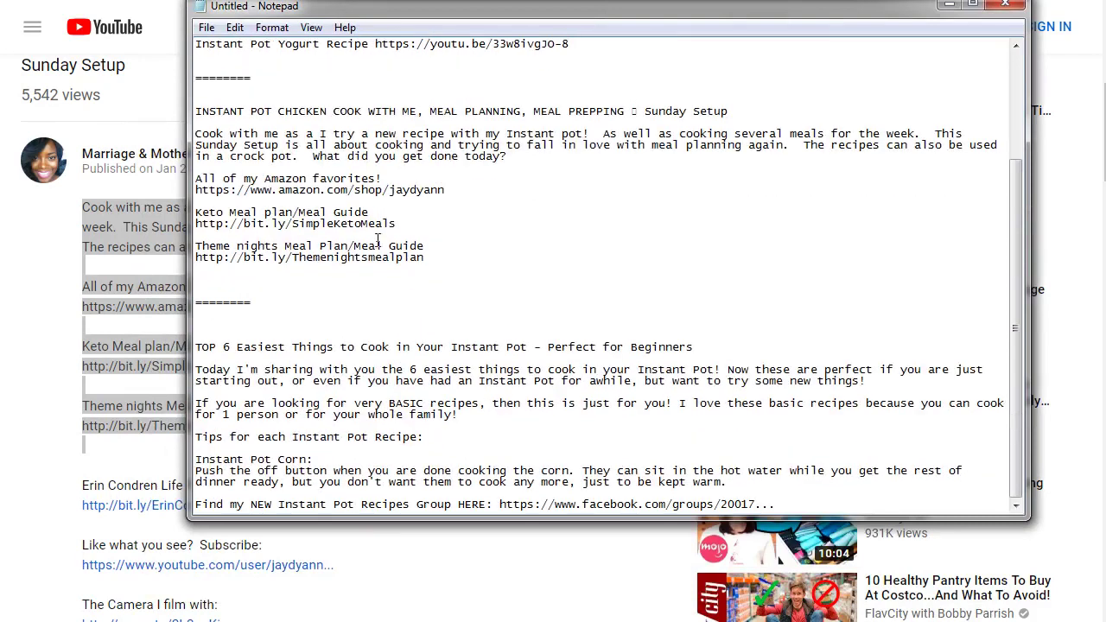
pyautogui.scroll(4, 376, 239)
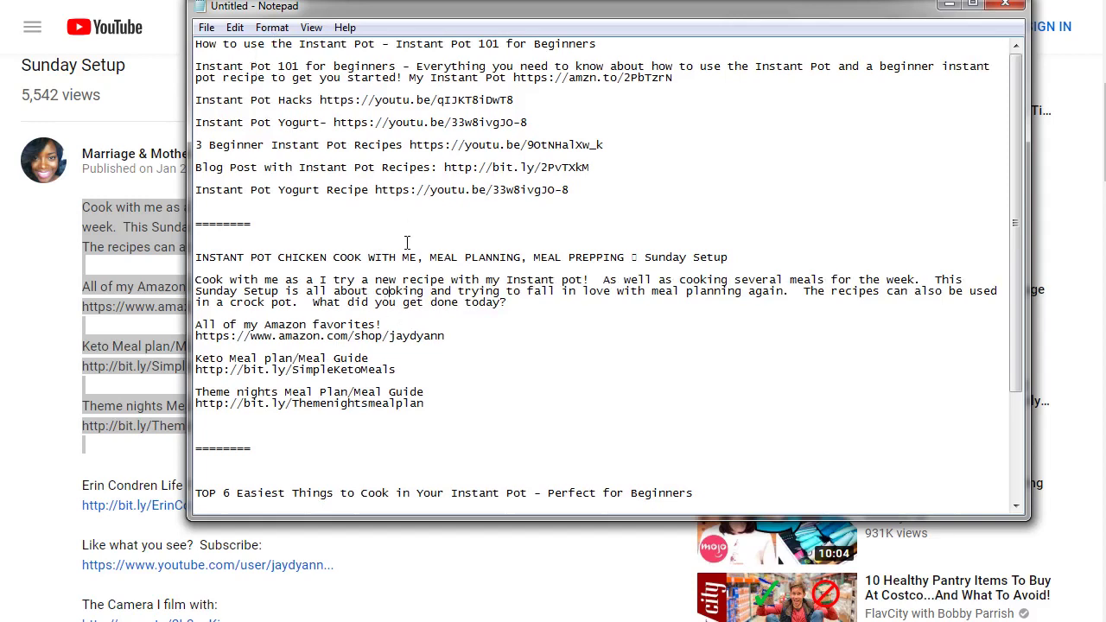
pyautogui.moveTo(627, 43); pyautogui.dragTo(396, 43)
pyautogui.scroll(-3, 368, 241)
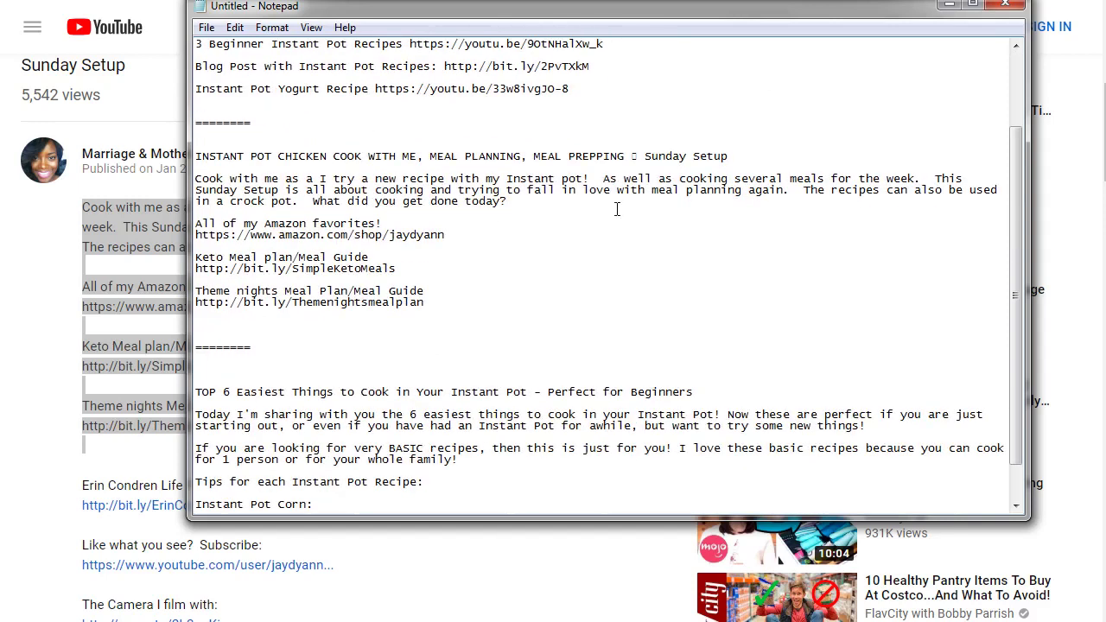
pyautogui.moveTo(735, 161); pyautogui.dragTo(634, 151)
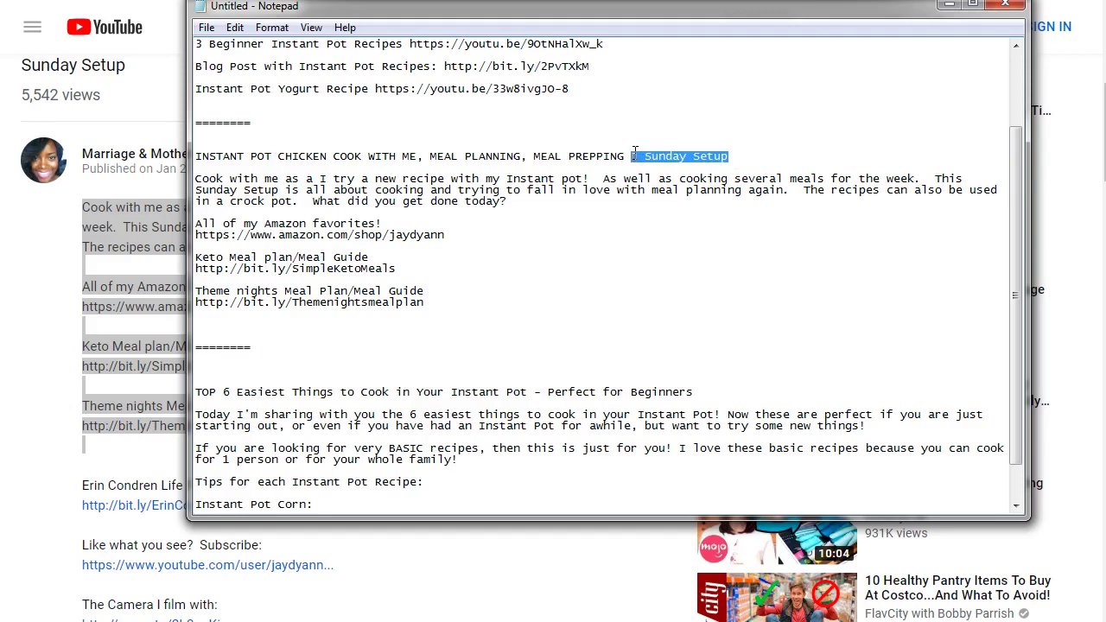
pyautogui.scroll(-2, 596, 284)
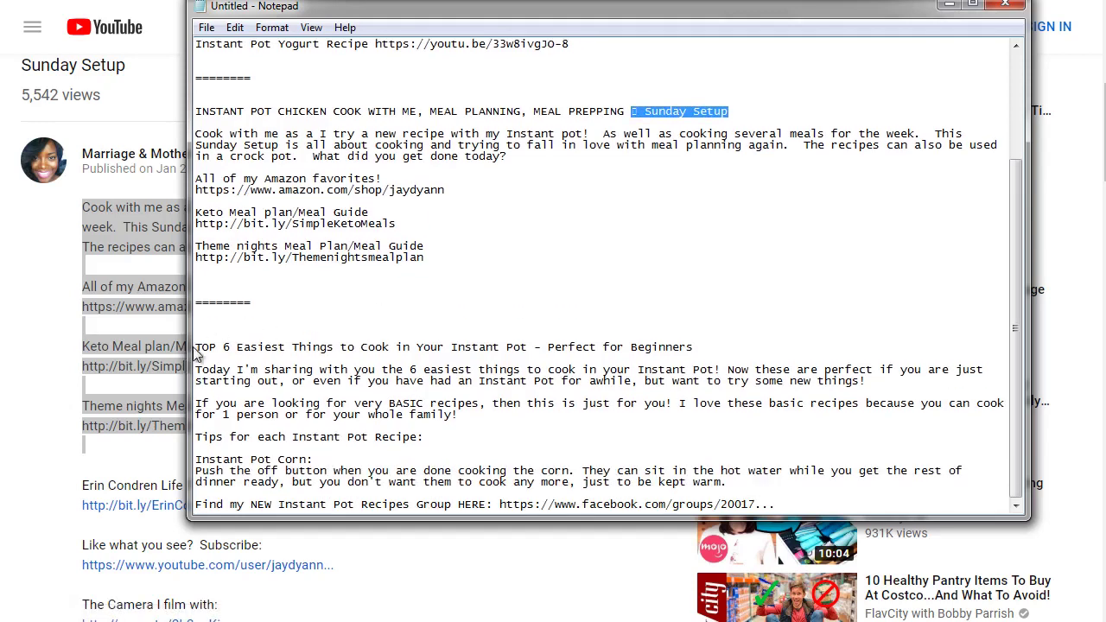
pyautogui.moveTo(195, 347); pyautogui.dragTo(361, 347)
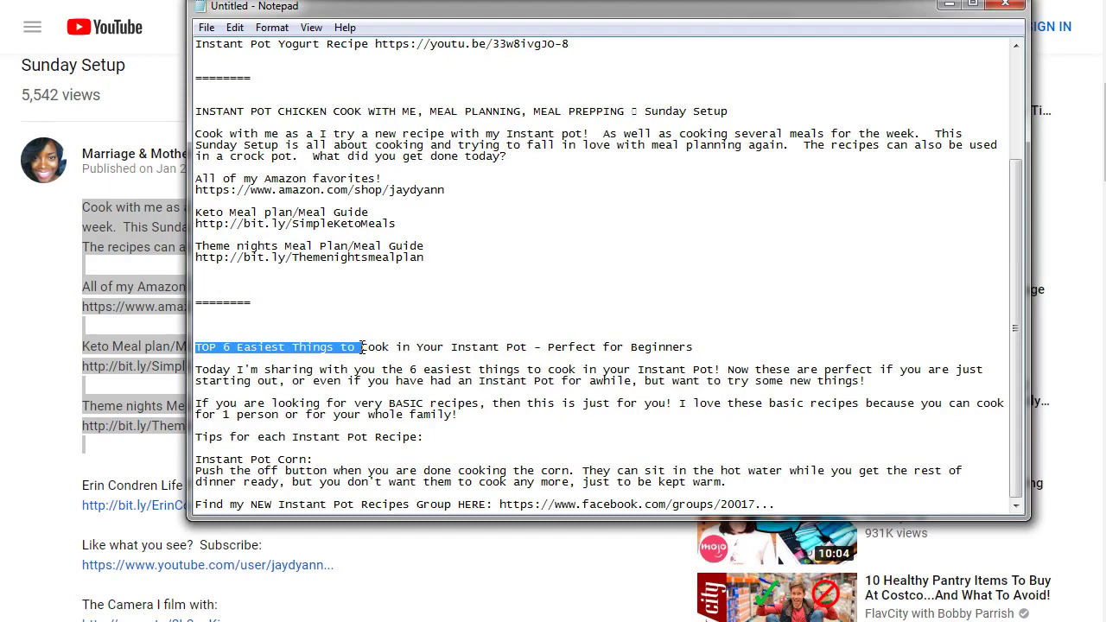
pyautogui.moveTo(695, 347); pyautogui.dragTo(545, 347)
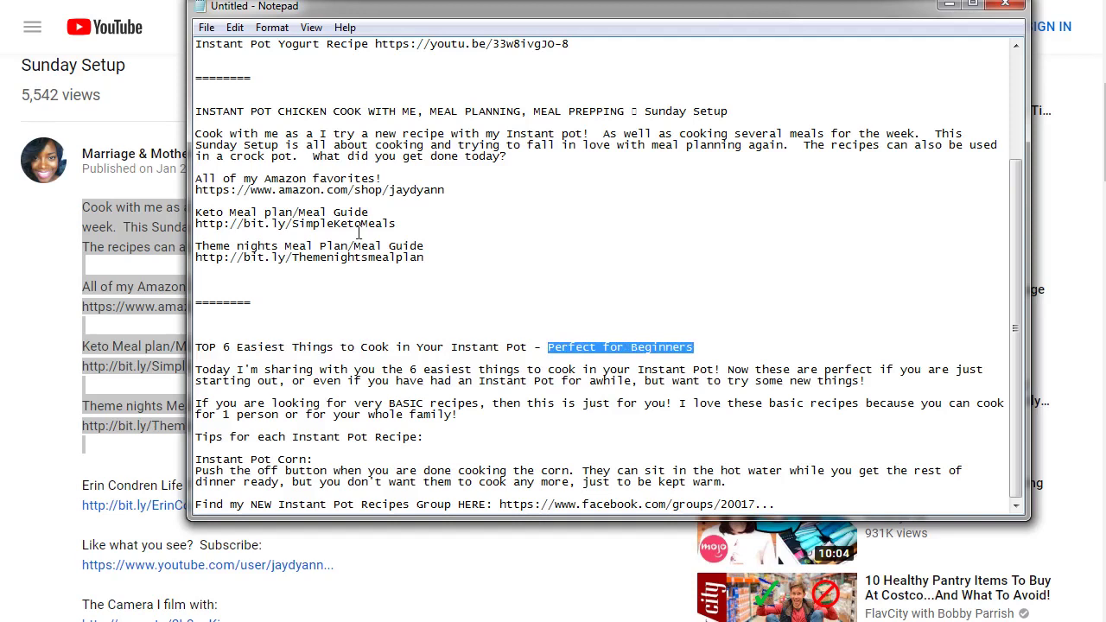
# Compare the first and third titles again with the chicken video's title, highlighting its "MEAL PREPPING Sunday Setup" part.
pyautogui.scroll(4, 358, 232)
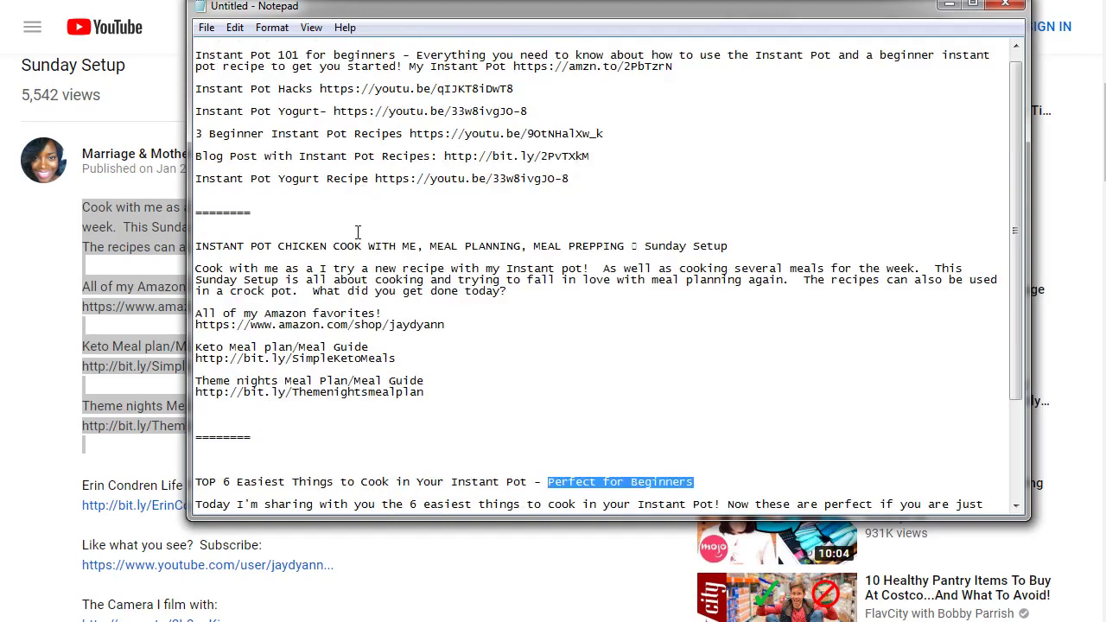
pyautogui.scroll(1, 357, 232)
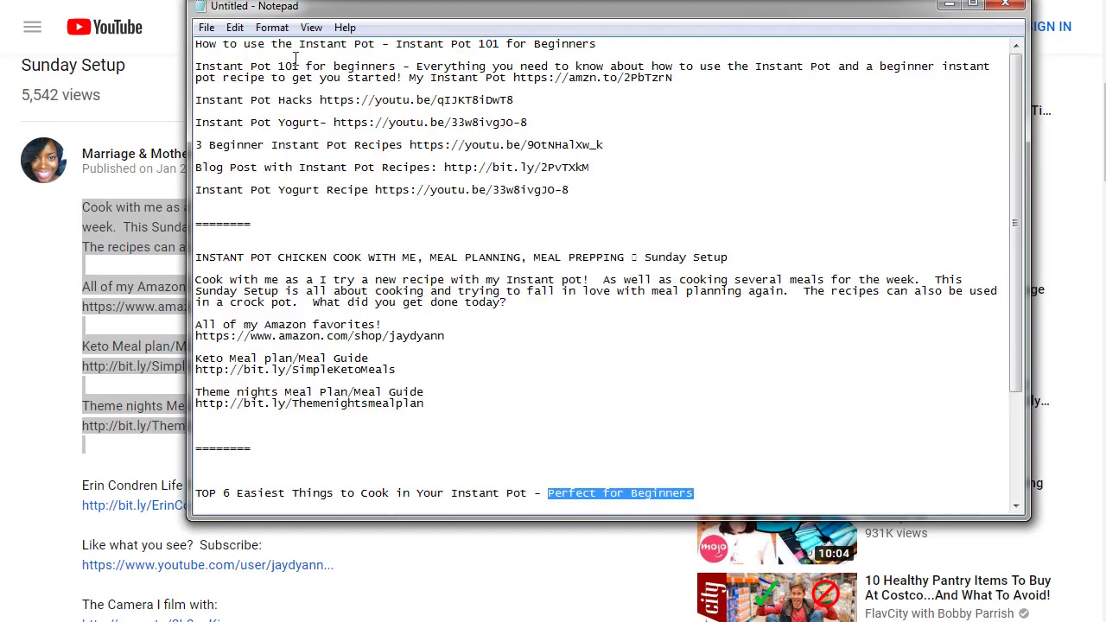
pyautogui.scroll(-3, 607, 312)
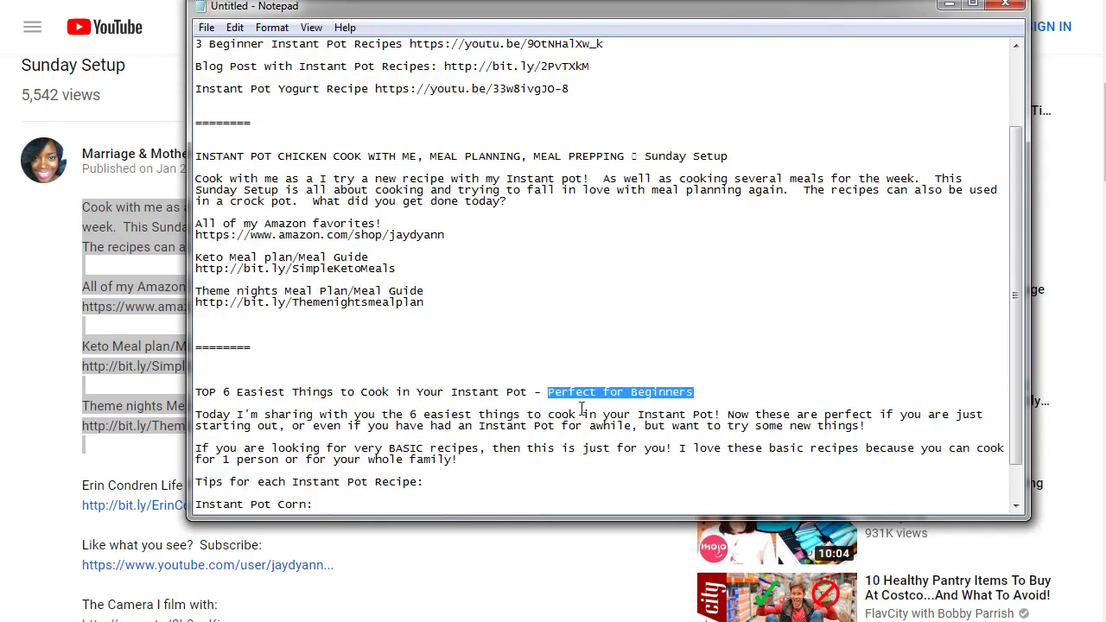
pyautogui.scroll(1, 721, 346)
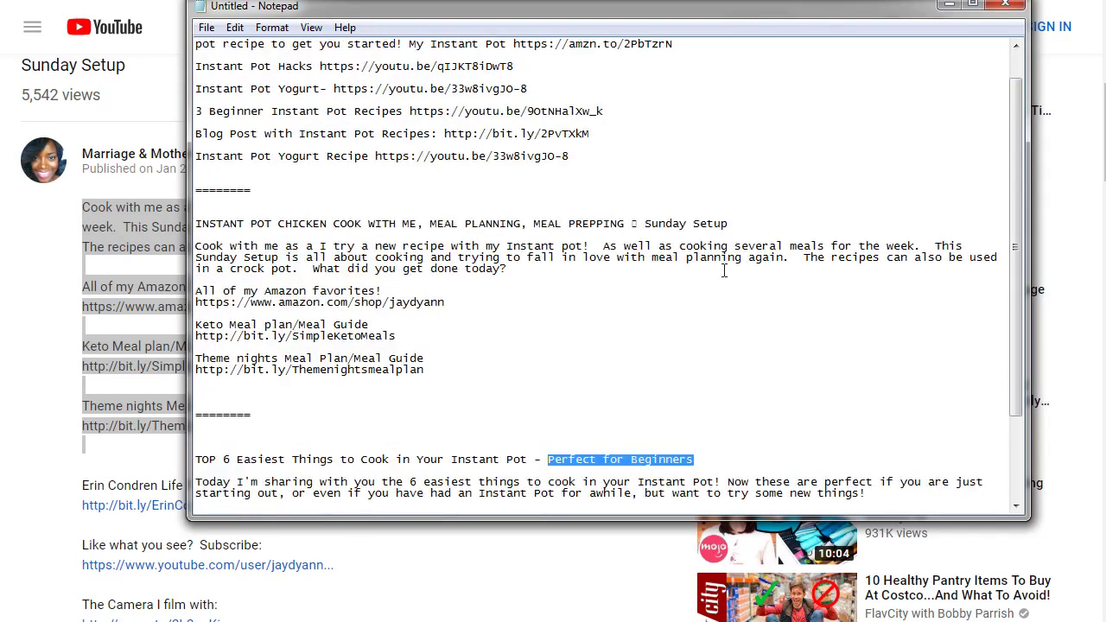
pyautogui.moveTo(741, 233); pyautogui.dragTo(535, 213)
pyautogui.moveTo(729, 225); pyautogui.dragTo(535, 224)
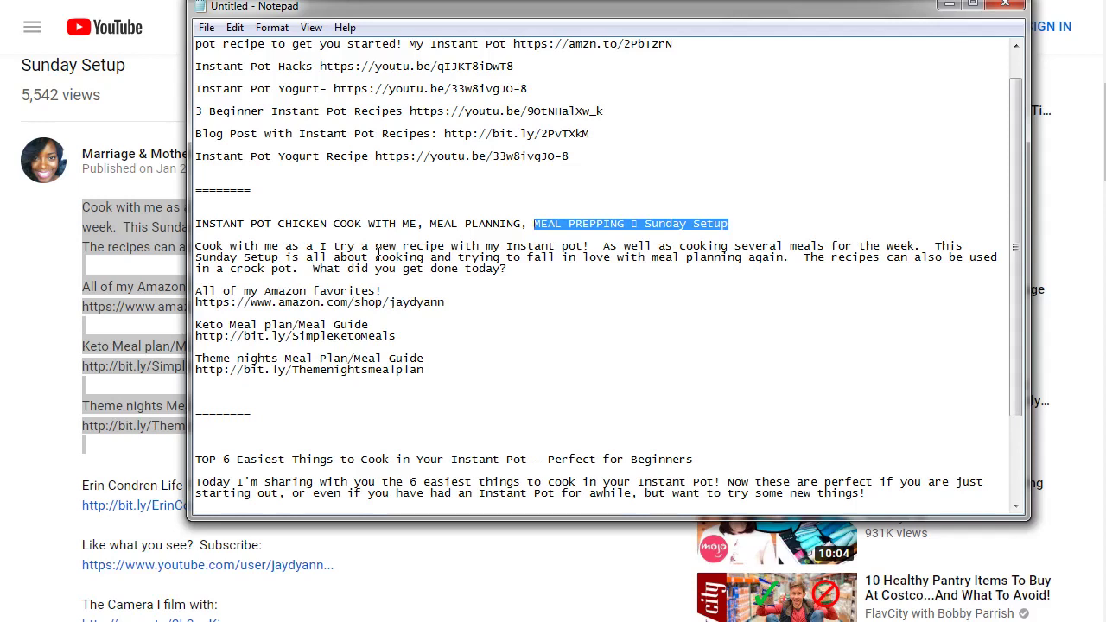
# Leave the Notepad document and open the SocialBlade.com website from the Google results for "social blade".
pyautogui.click(80, 204)
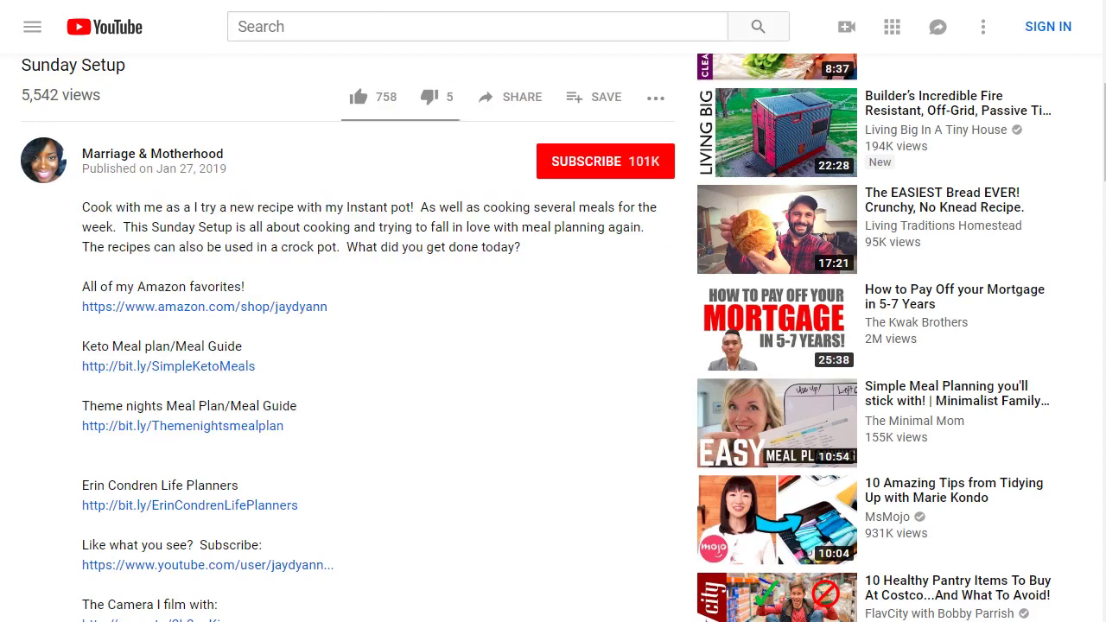
pyautogui.hotkey('ctrl', 'shift', 'n')
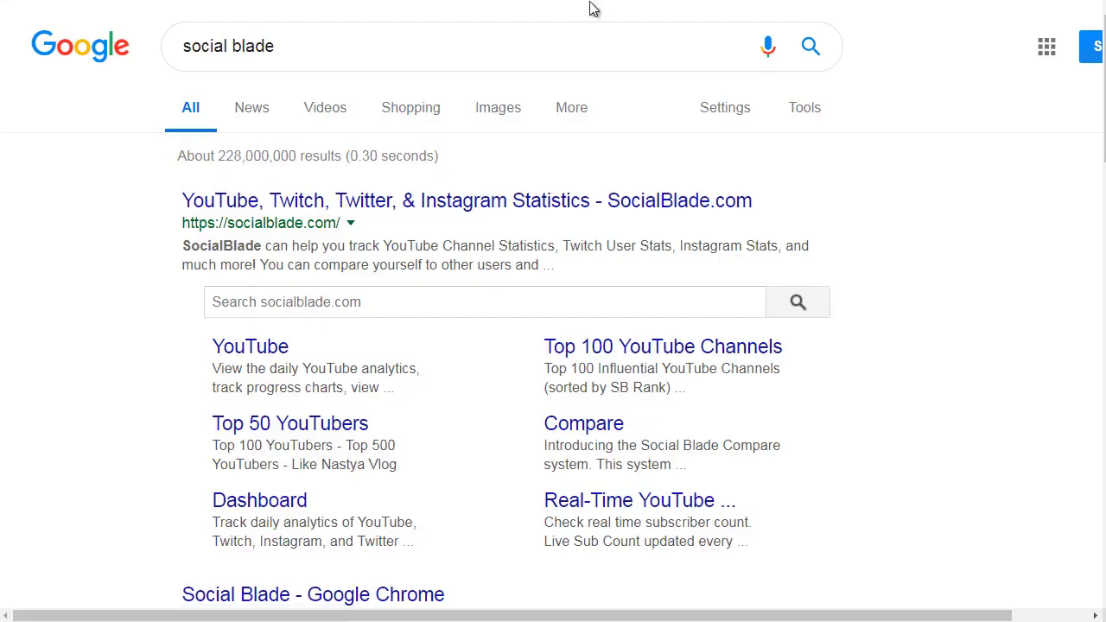
pyautogui.click(222, 200)
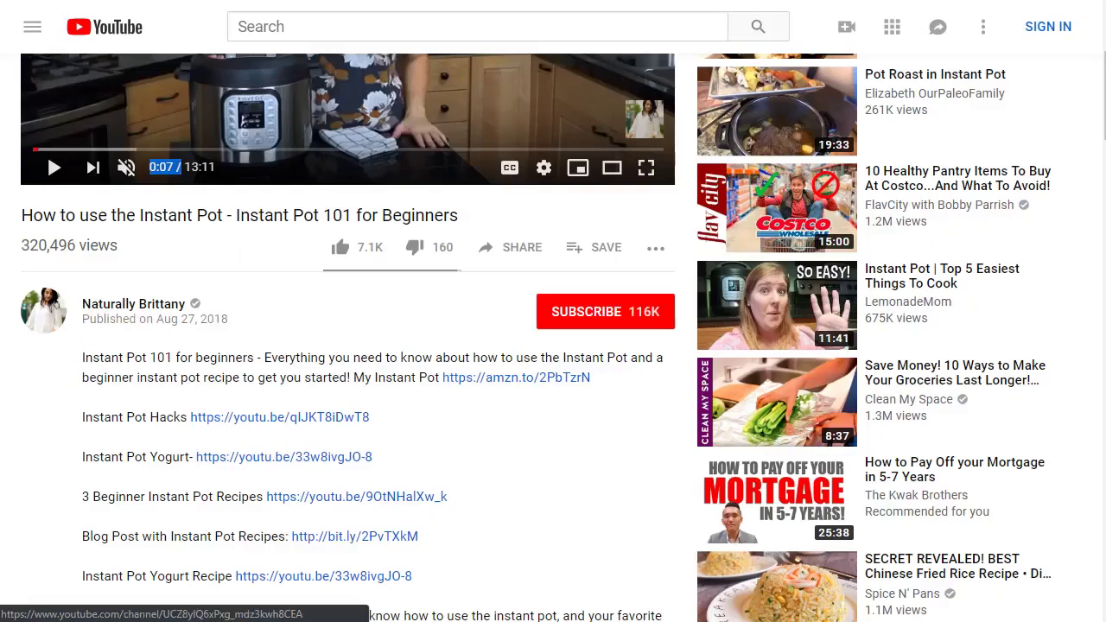
# Copy the channel name "Naturally Brittany" from the Instant Pot 101 video and search Social Blade for it.
pyautogui.moveTo(216, 309); pyautogui.dragTo(82, 307)
pyautogui.hotkey('ctrl', 'c')
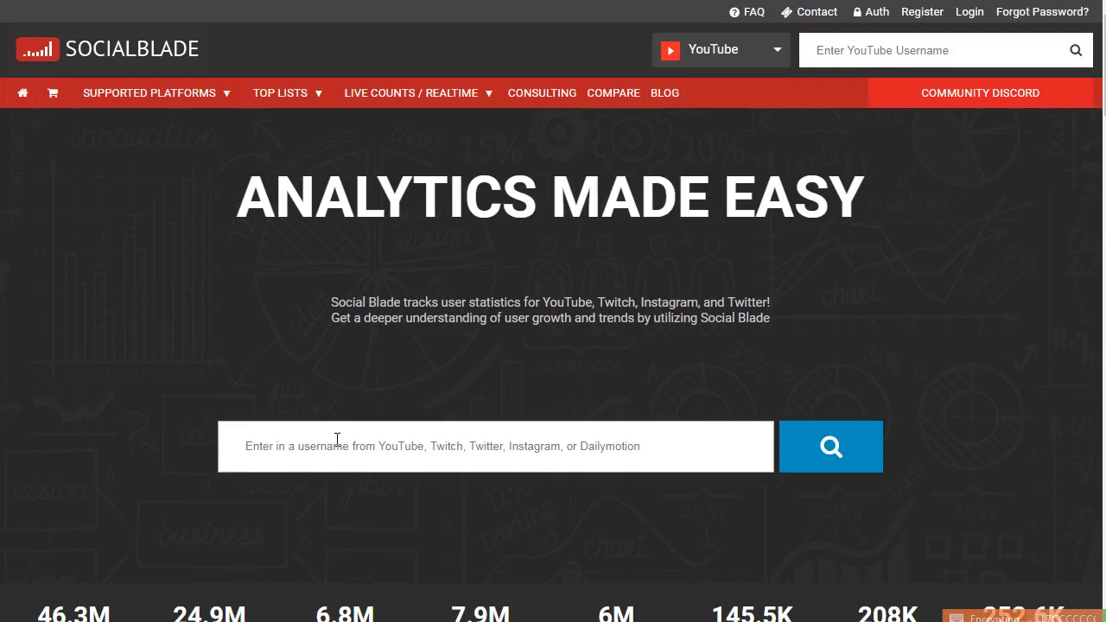
pyautogui.click(616, 453)
pyautogui.hotkey('ctrl', 'v')
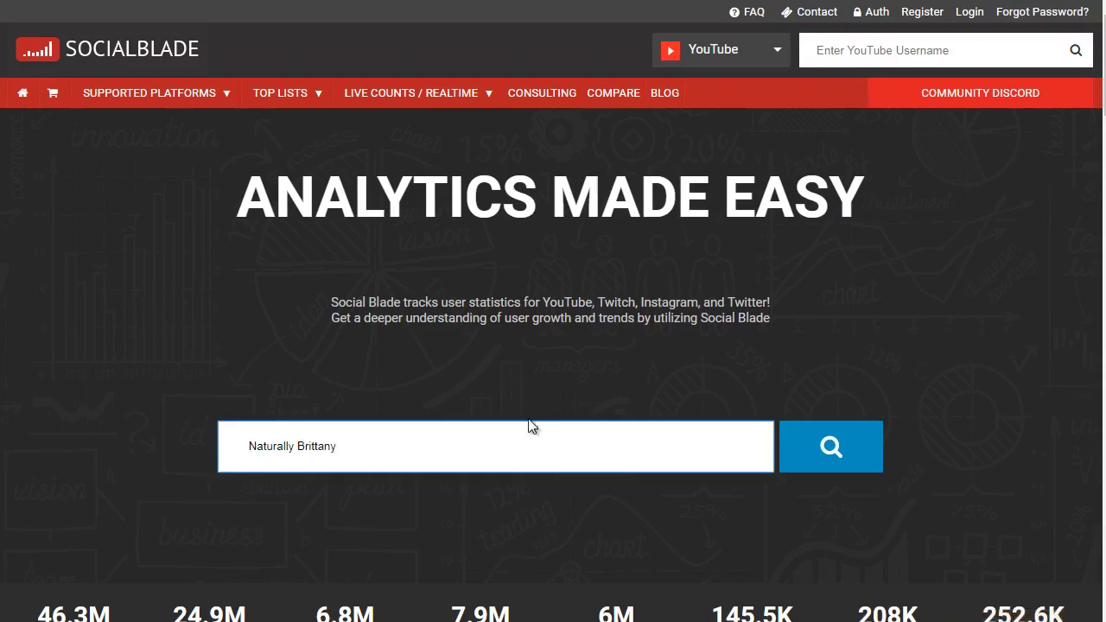
pyautogui.click(842, 466)
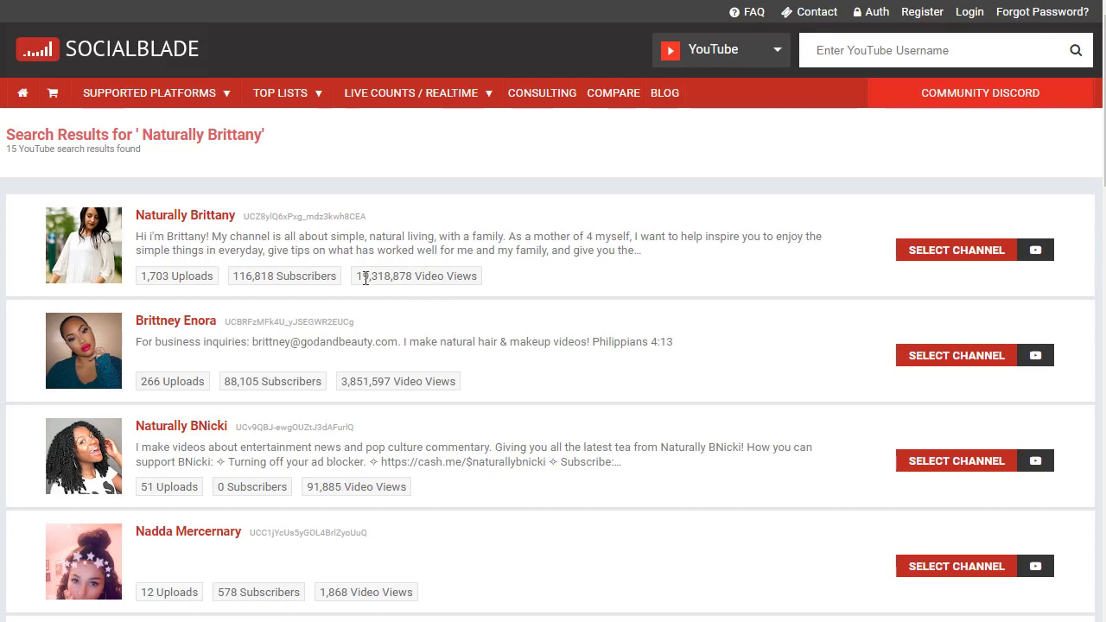
# Highlight Naturally Brittany's total video views in the search results and open the channel's statistics in a new tab.
pyautogui.moveTo(357, 278); pyautogui.dragTo(414, 278)
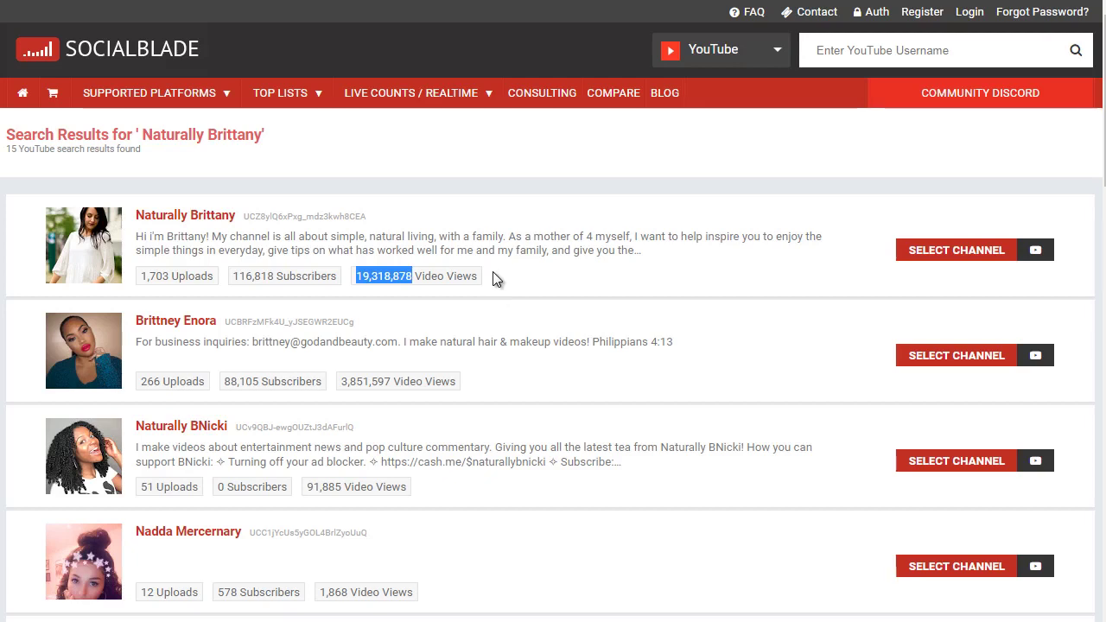
pyautogui.rightClick(216, 223)
pyautogui.click(226, 227)
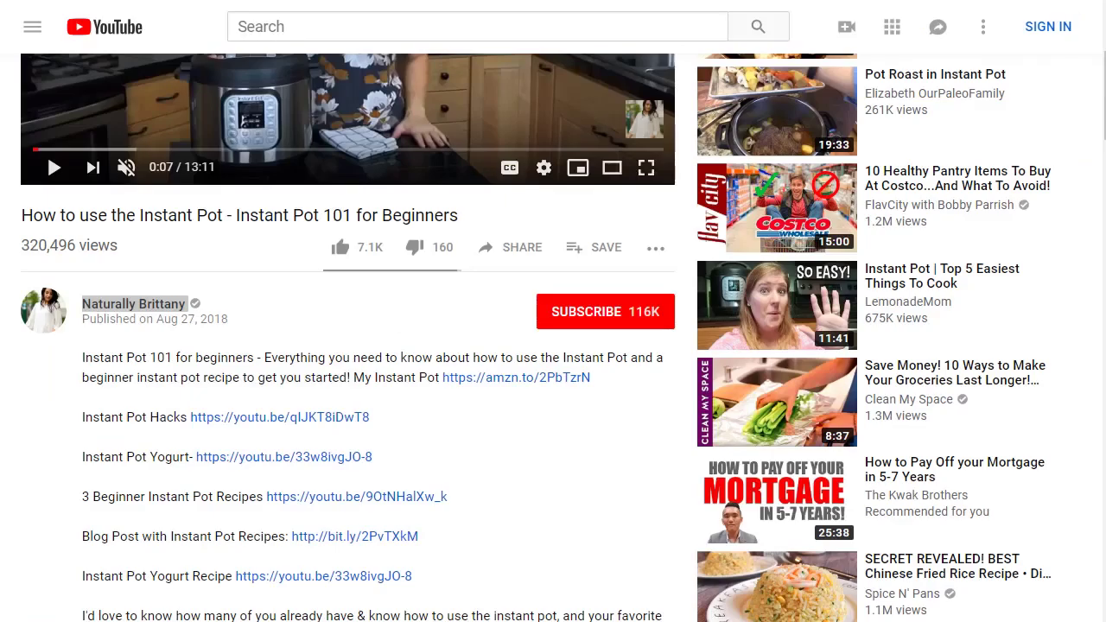
# Copy the channel name "Marriage & Motherhood" from the meal prepping video and search Social Blade for it.
pyautogui.moveTo(81, 302); pyautogui.dragTo(189, 303)
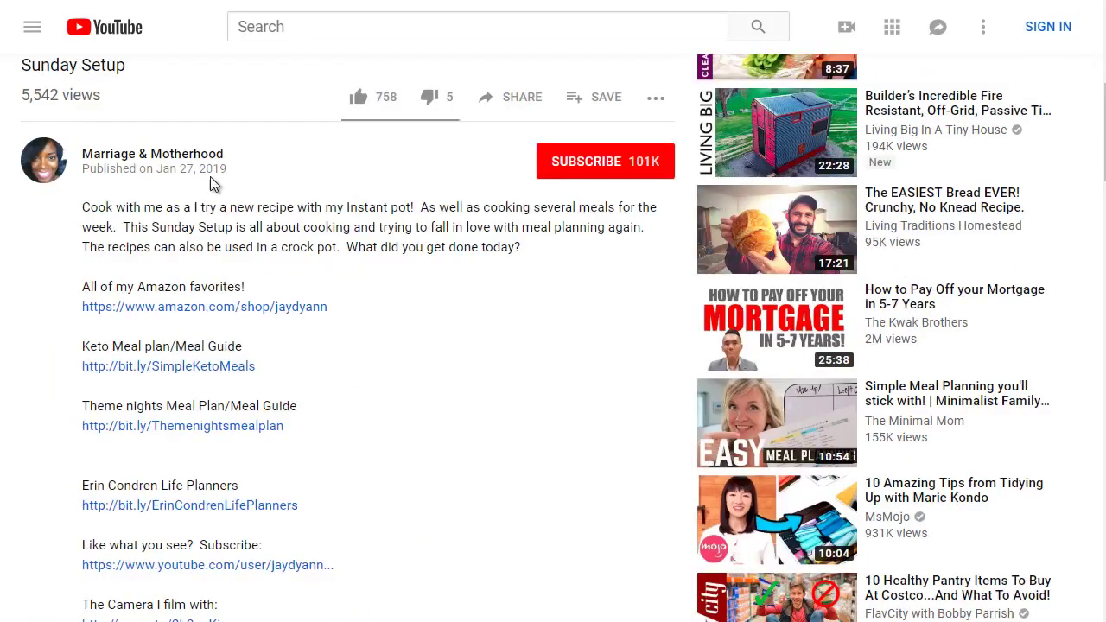
pyautogui.moveTo(230, 155); pyautogui.dragTo(80, 156)
pyautogui.hotkey('ctrl', 'c')
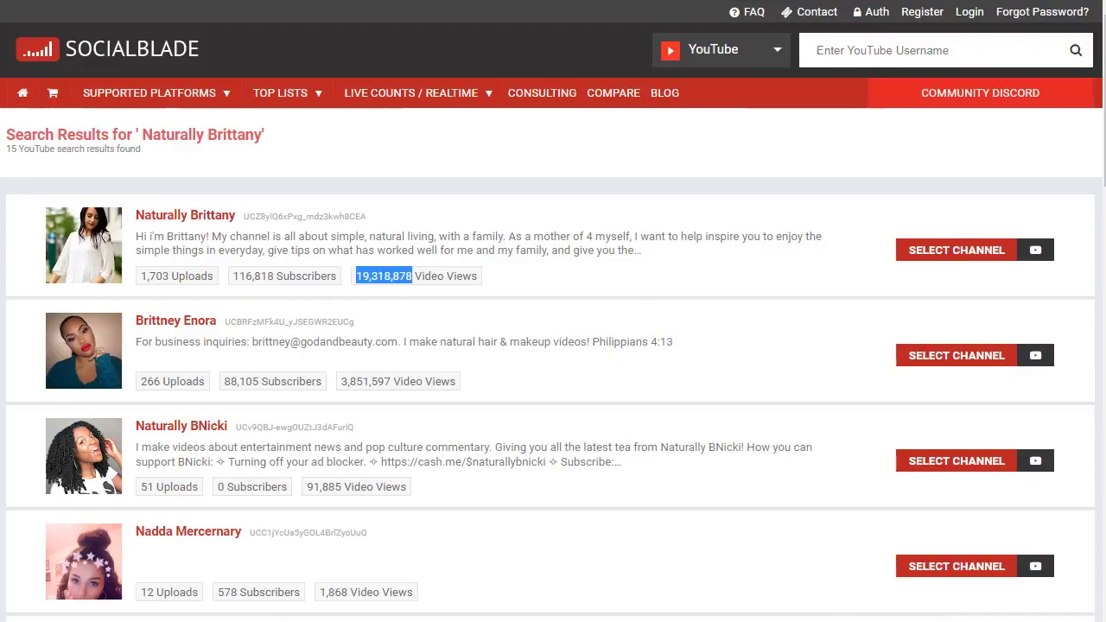
pyautogui.click(836, 38)
pyautogui.hotkey('ctrl', 'v')
pyautogui.press('Return')
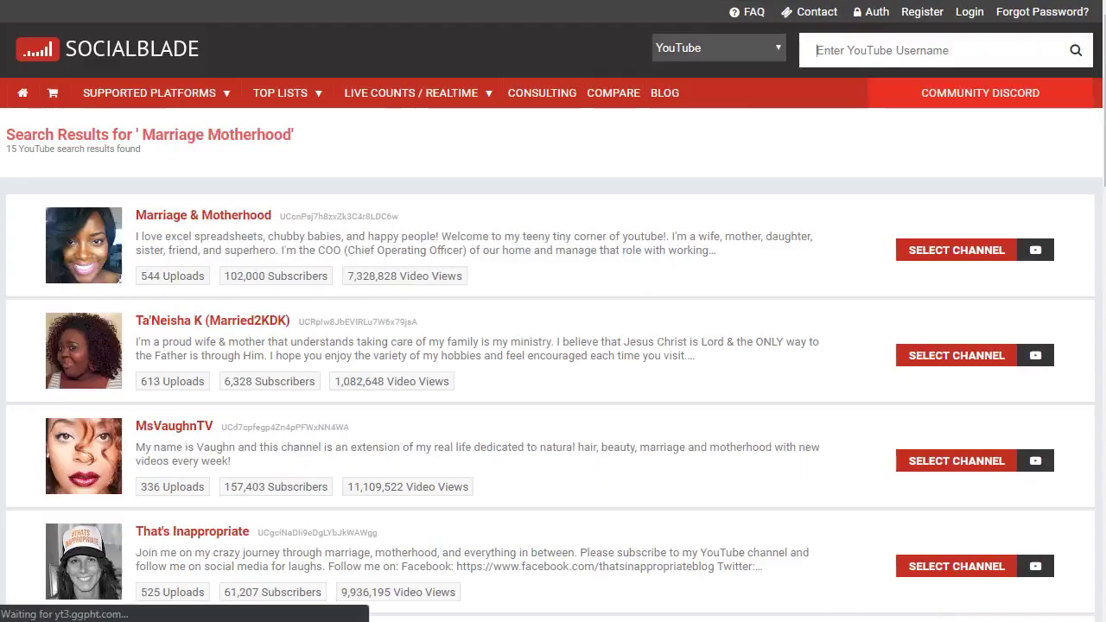
# Open the Marriage & Motherhood channel's statistics from the search results in a new tab.
pyautogui.click(233, 222)
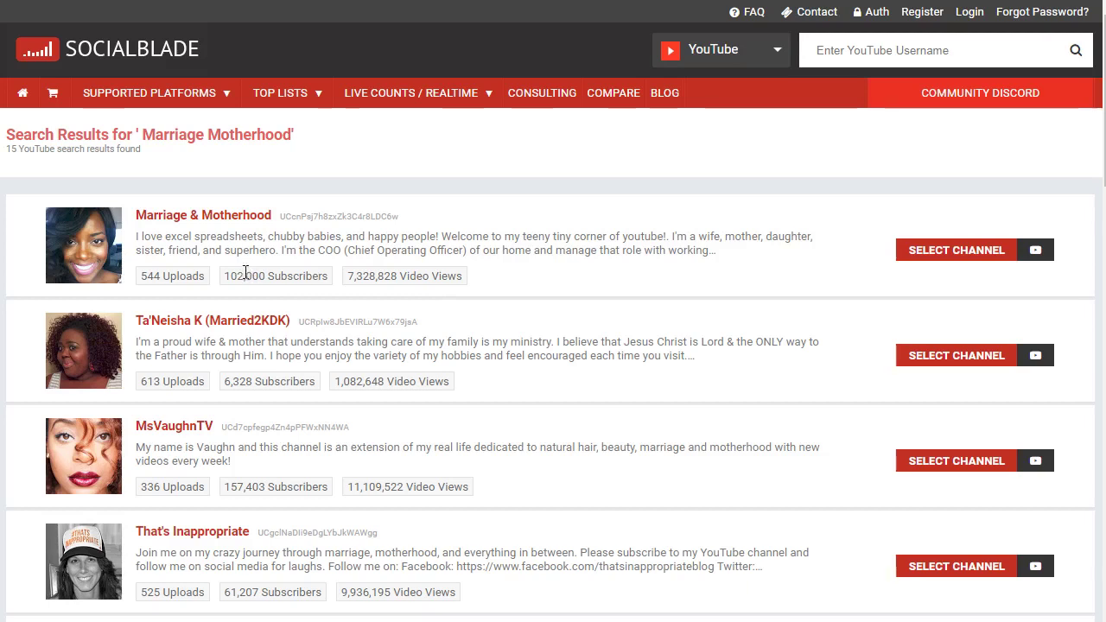
pyautogui.rightClick(226, 214)
pyautogui.click(238, 225)
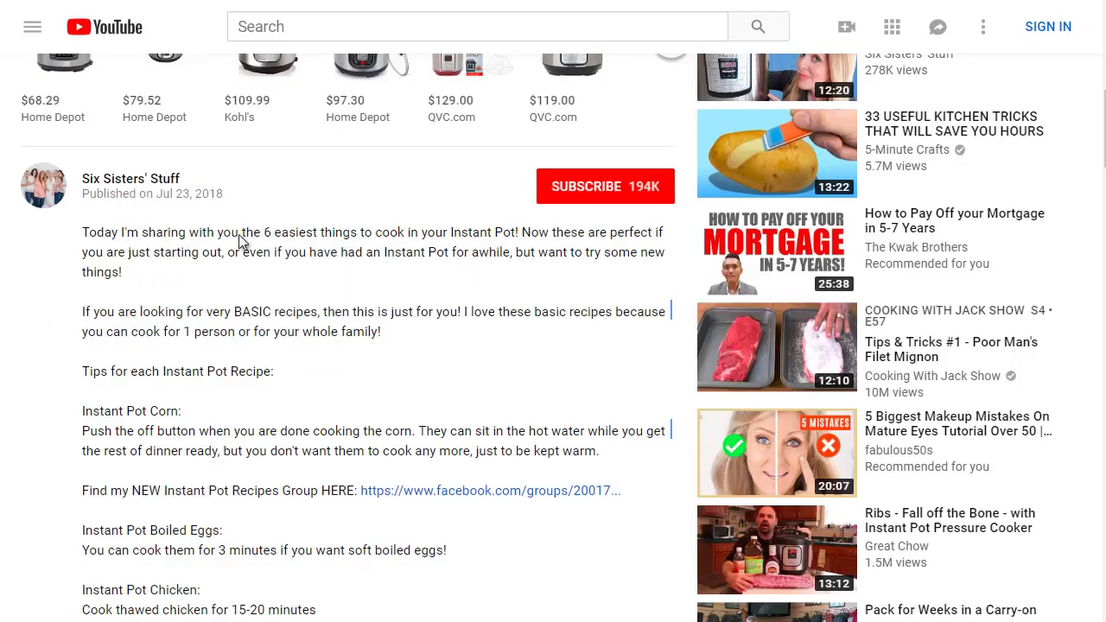
# Copy the channel name "Six Sisters' Stuff" from the video about the 6 easiest Instant Pot recipes and search Social Blade for it.
pyautogui.scroll(5, 203, 200)
pyautogui.scroll(-5, 203, 200)
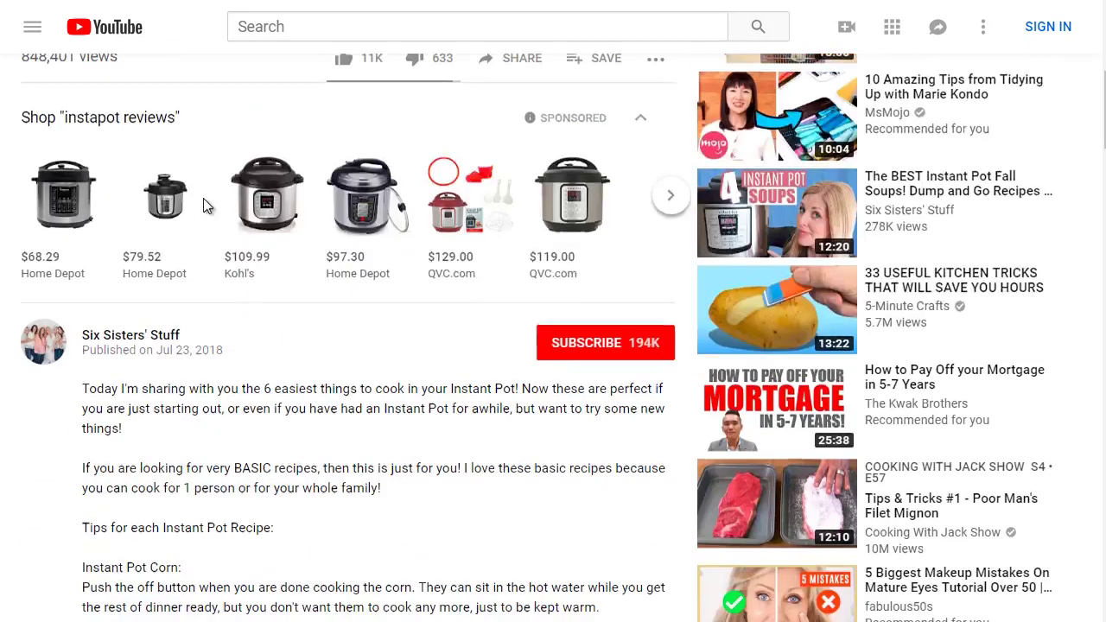
pyautogui.moveTo(180, 265); pyautogui.dragTo(81, 266)
pyautogui.hotkey('ctrl', 'c')
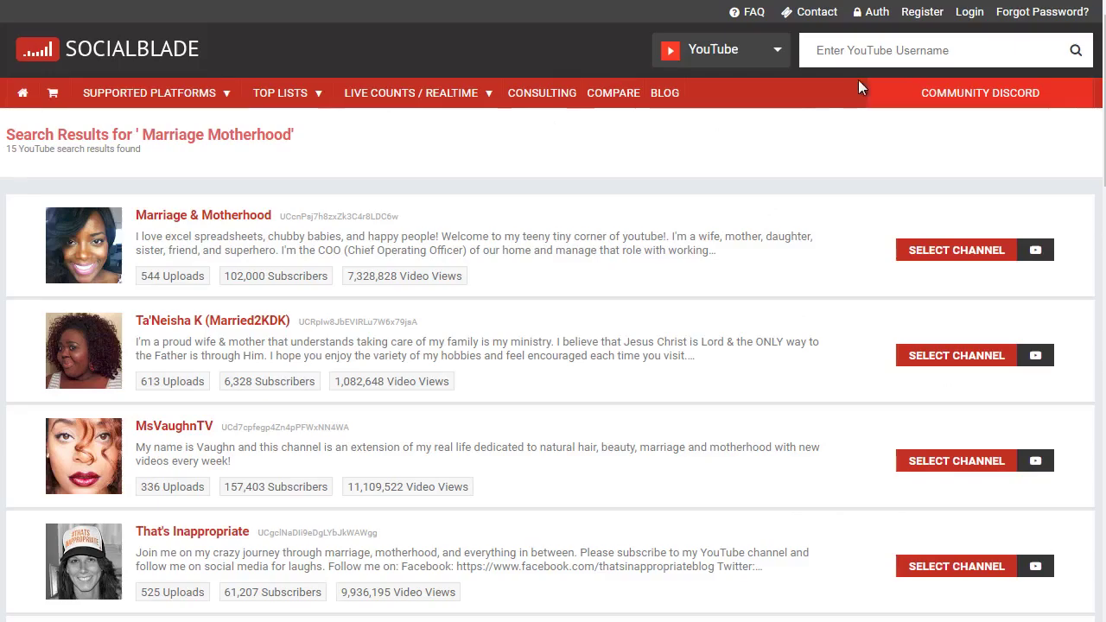
pyautogui.click(872, 52)
pyautogui.hotkey('ctrl', 'v')
pyautogui.press('Return')
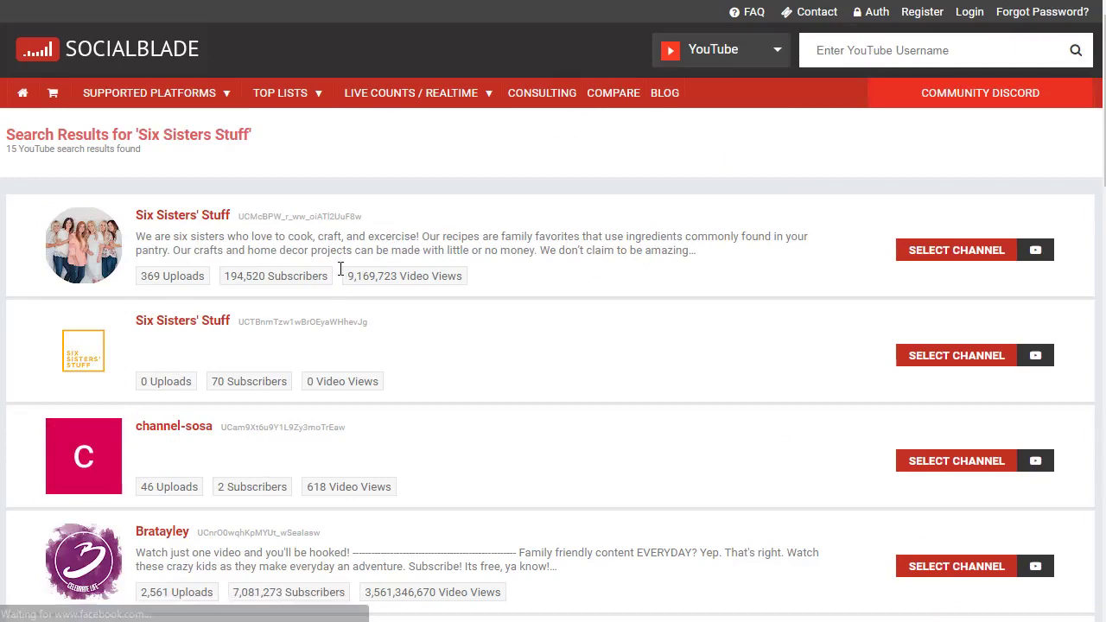
# Open the first Six Sisters' Stuff result in a new tab and examine its ranks, estimated earnings and daily subscriber and view statistics.
pyautogui.rightClick(190, 216)
pyautogui.click(230, 233)
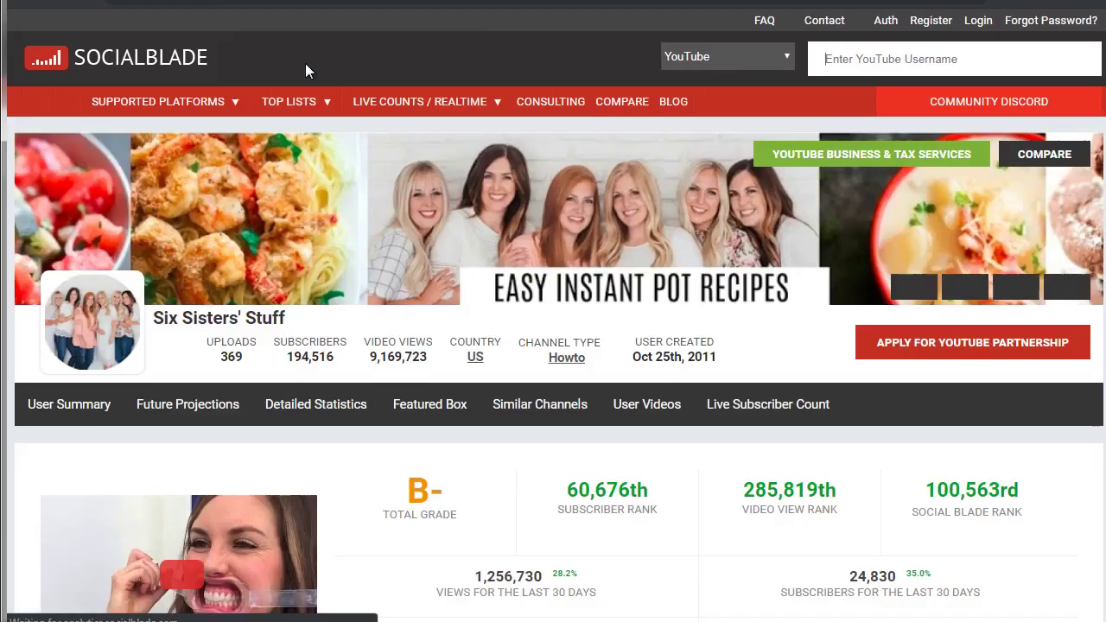
pyautogui.scroll(-3, 224, 235)
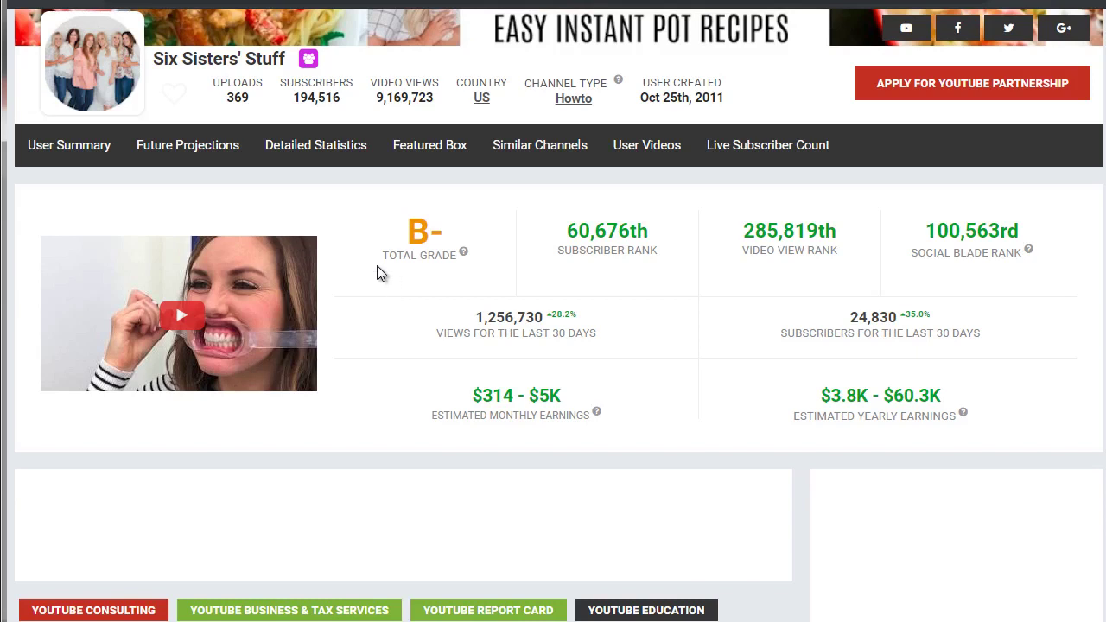
pyautogui.scroll(1, 369, 268)
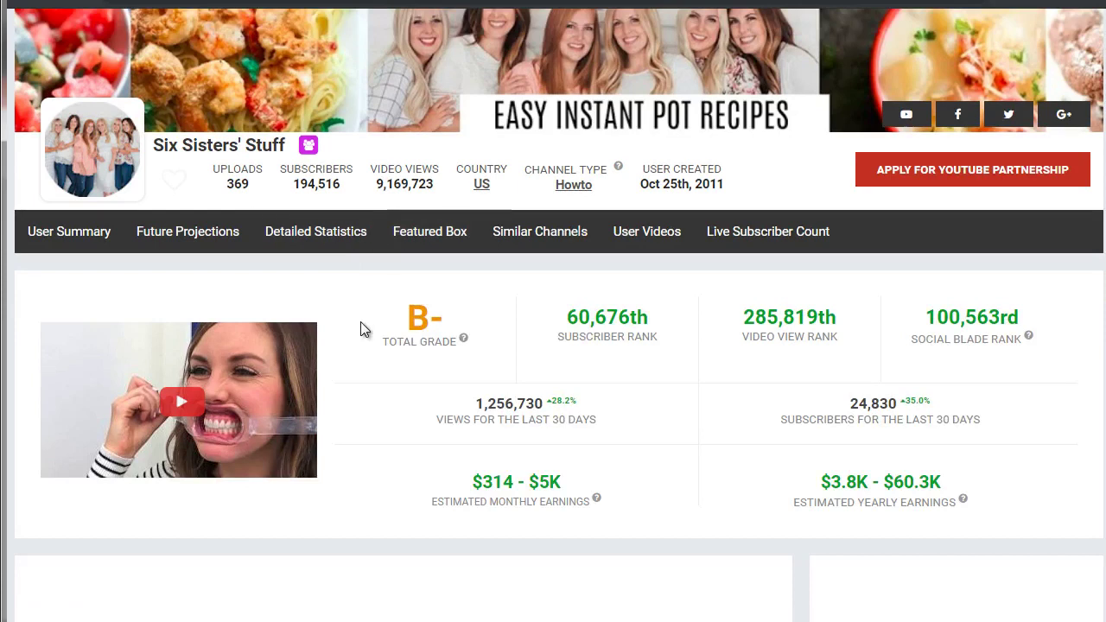
pyautogui.scroll(-7, 362, 329)
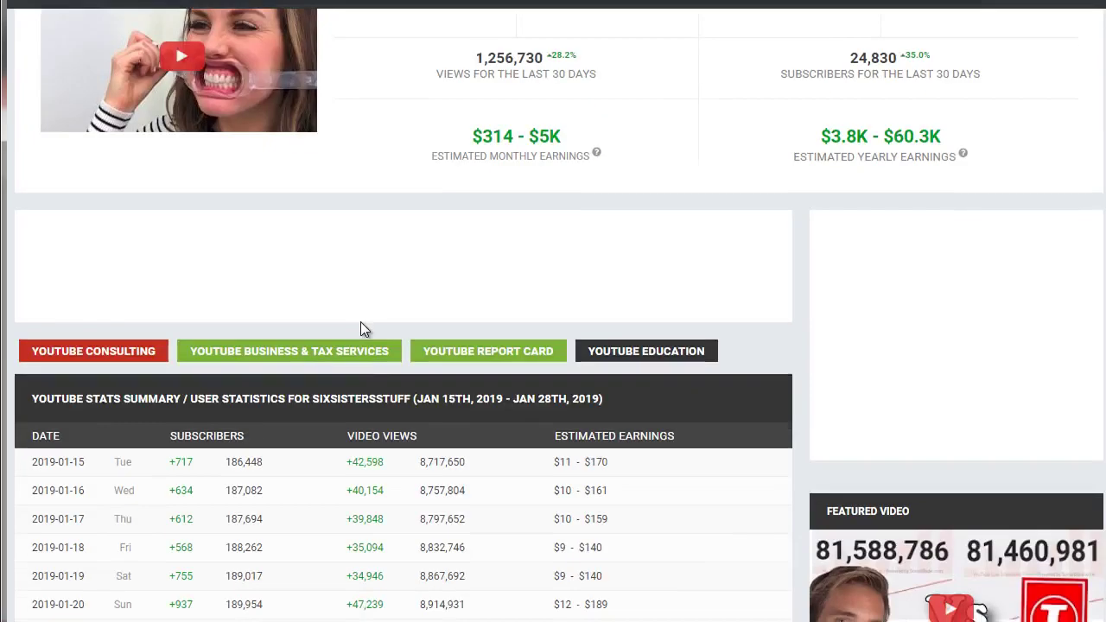
pyautogui.scroll(-1, 362, 322)
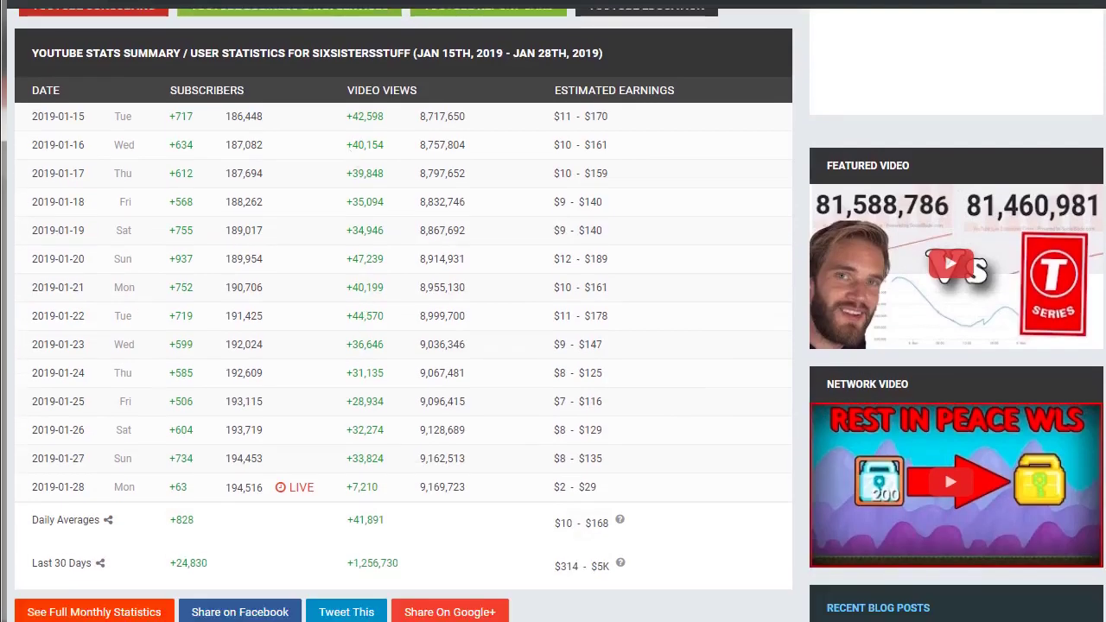
pyautogui.scroll(9, 225, 202)
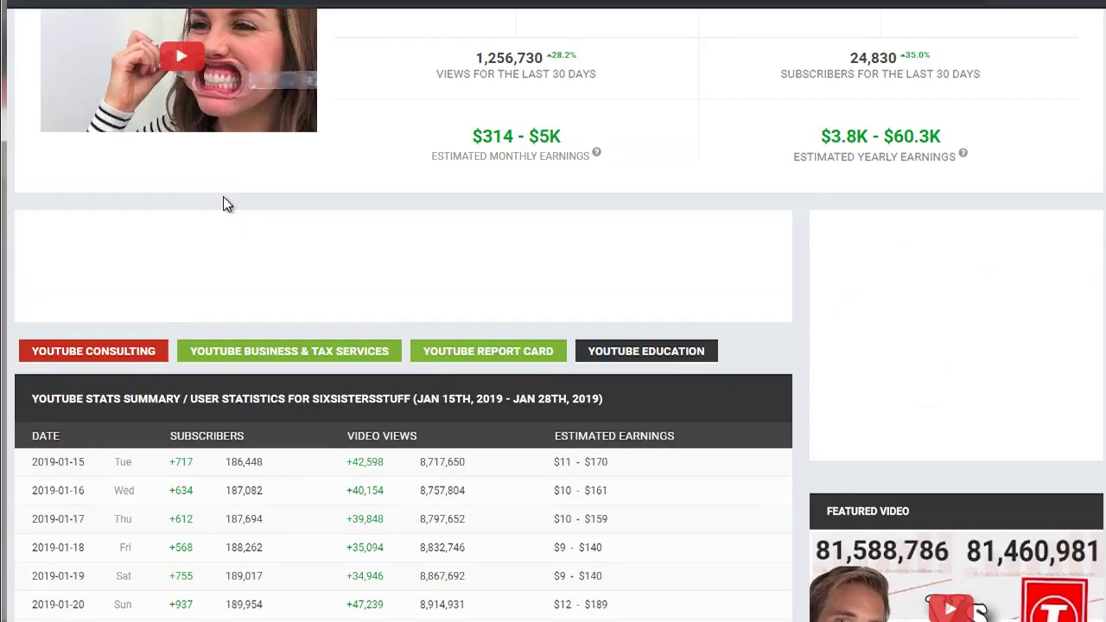
pyautogui.scroll(2, 236, 219)
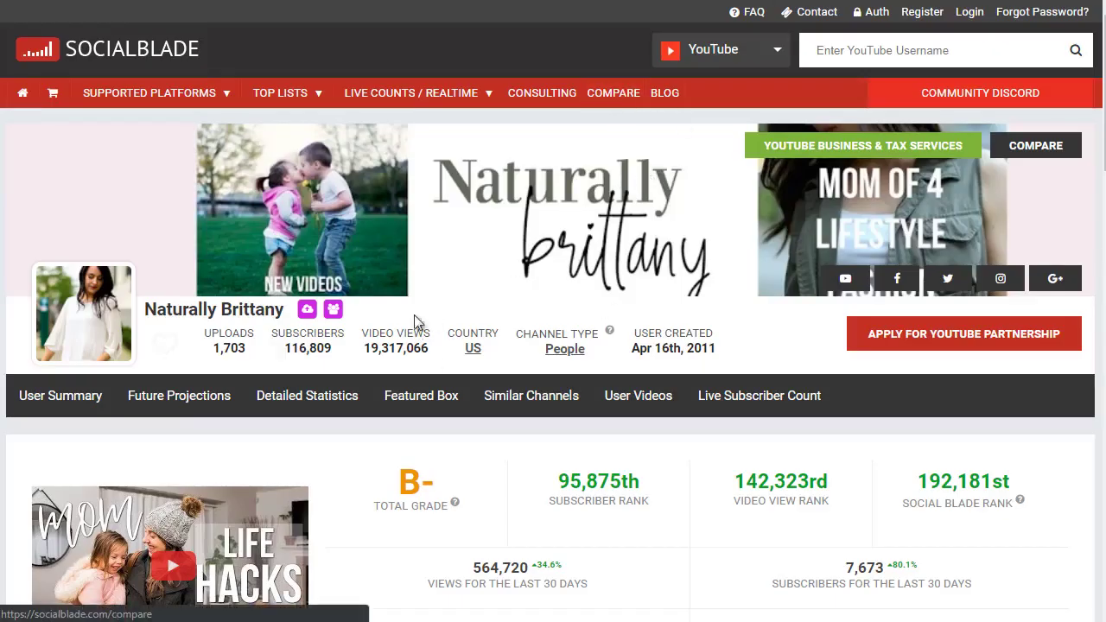
# Switch to Naturally Brittany's statistics page and examine its ranks, 30-day views and subscribers, and estimated earnings.
pyautogui.scroll(-2, 374, 328)
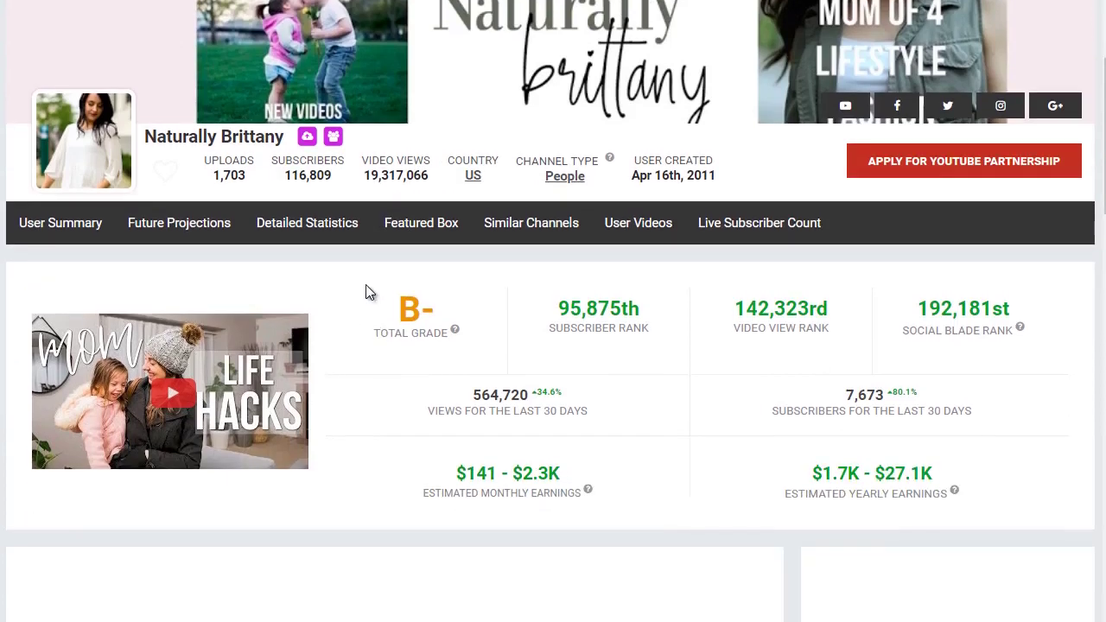